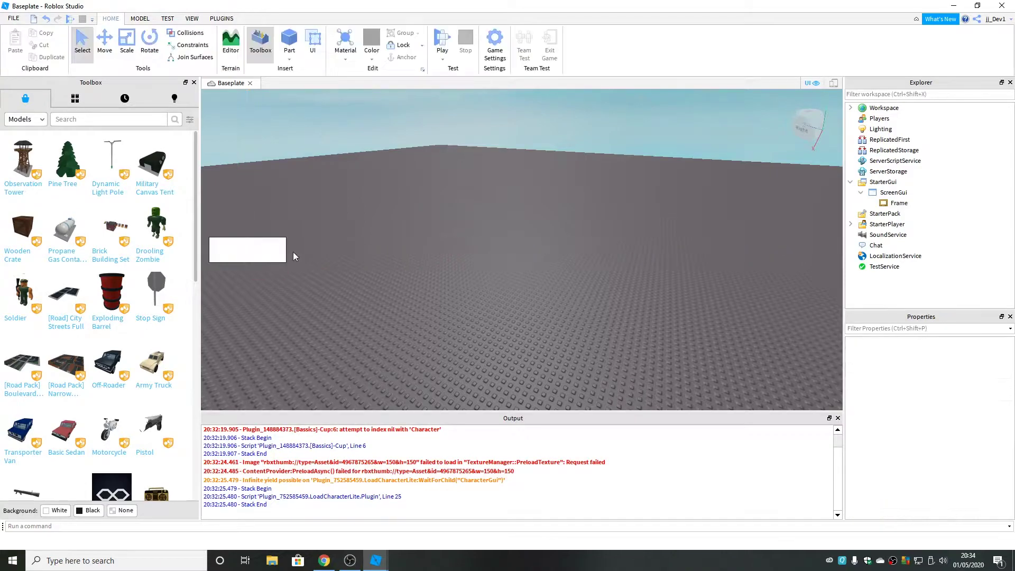
# Set the white frame's background color to light cyan, about RGB 146, 254, 255
pyautogui.scroll(-2, 964, 431)
pyautogui.click(936, 370)
pyautogui.click(573, 246)
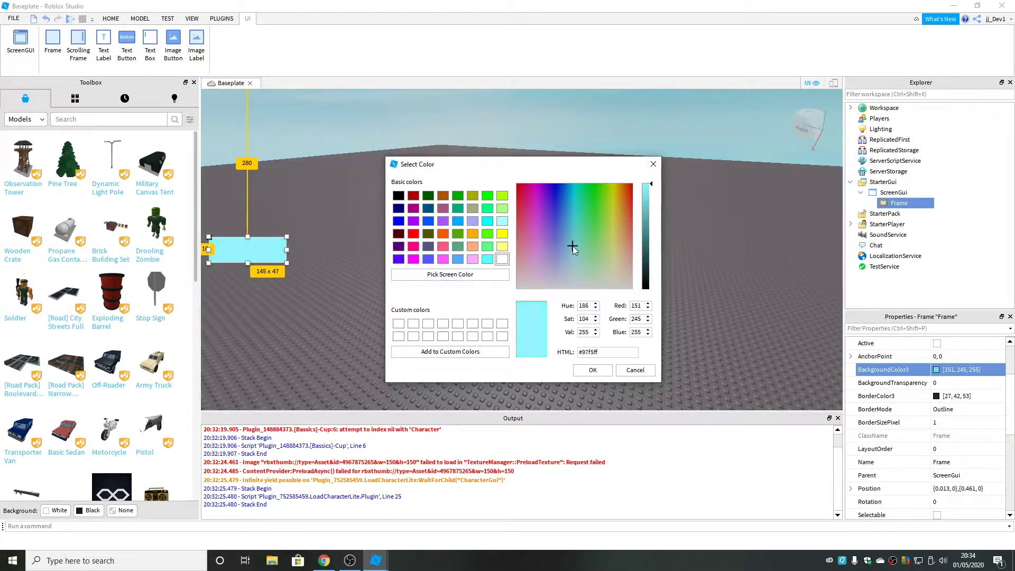
pyautogui.click(577, 373)
pyautogui.scroll(-2, 975, 388)
pyautogui.scroll(-4, 975, 388)
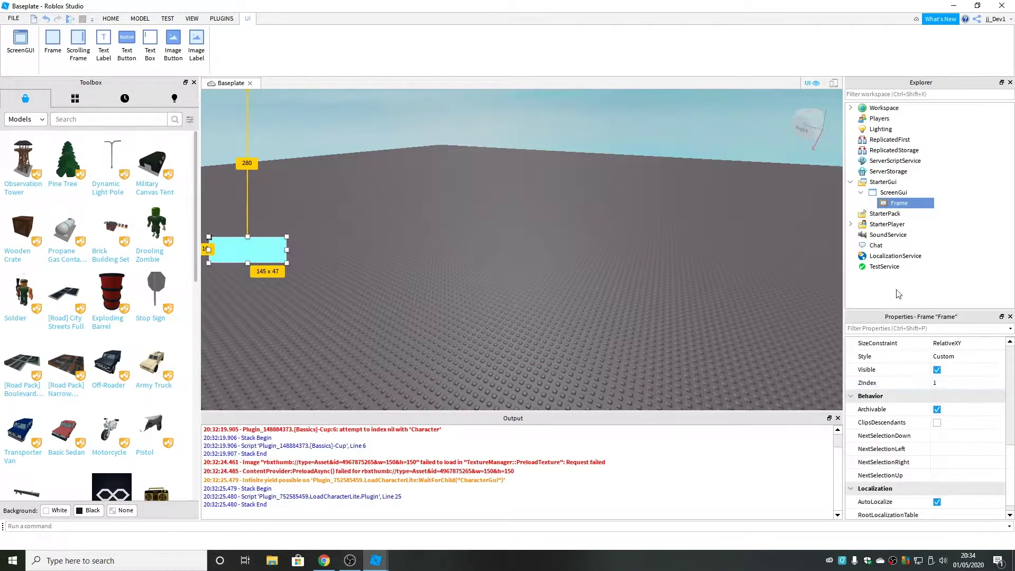
pyautogui.click(477, 247)
pyautogui.moveTo(477, 250); pyautogui.dragTo(467, 276, button='right')
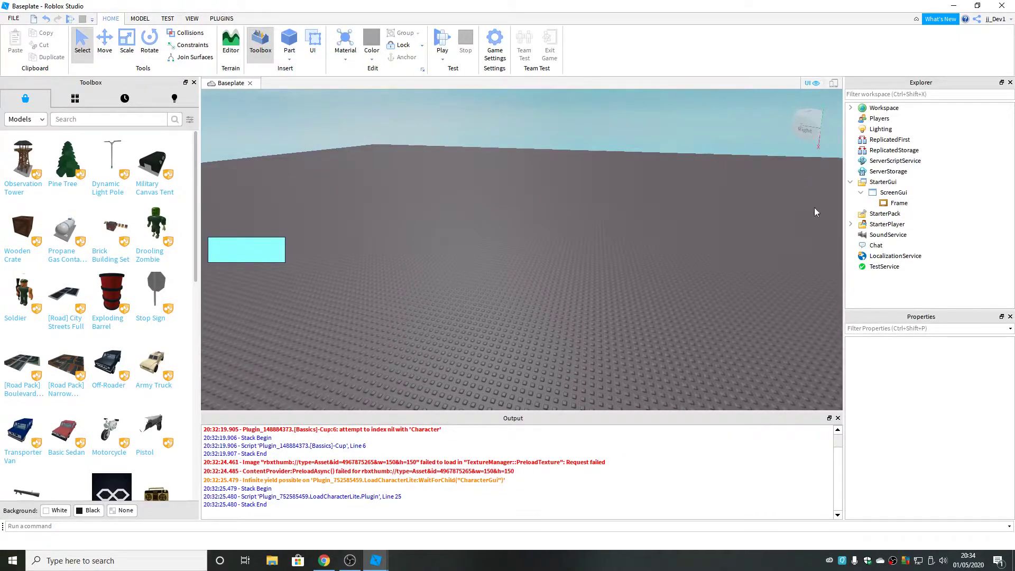
# Insert a TextButton inside the cyan frame and resize it to 145 × 47 so it fits the frame
pyautogui.click(919, 203)
pyautogui.write('tex')
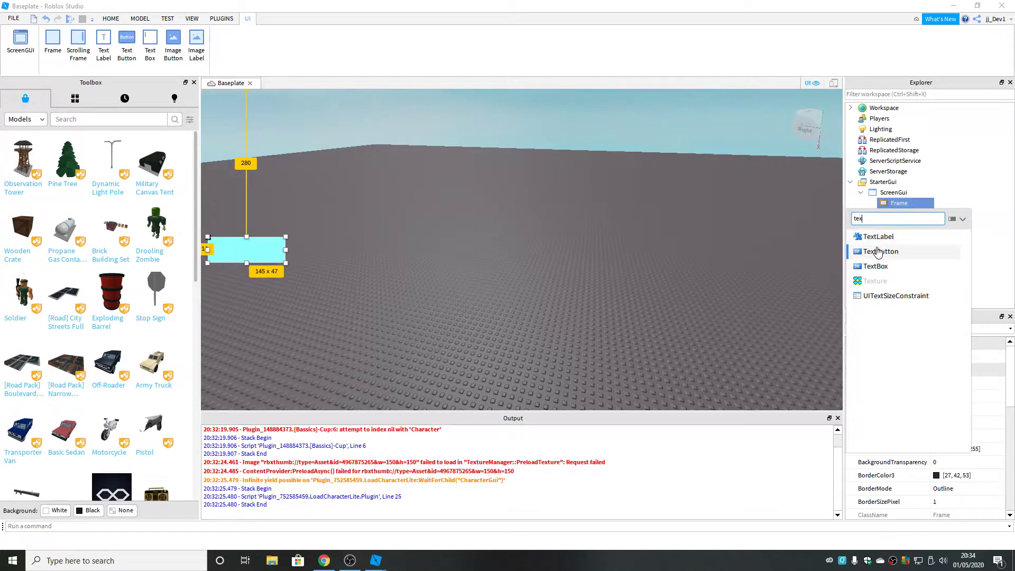
pyautogui.click(880, 251)
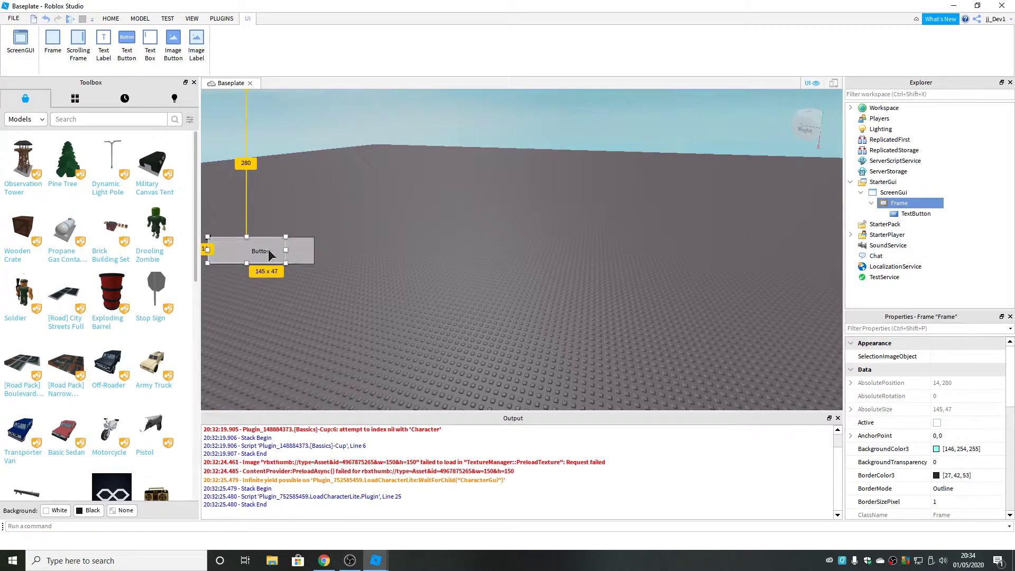
pyautogui.moveTo(316, 250); pyautogui.dragTo(286, 251)
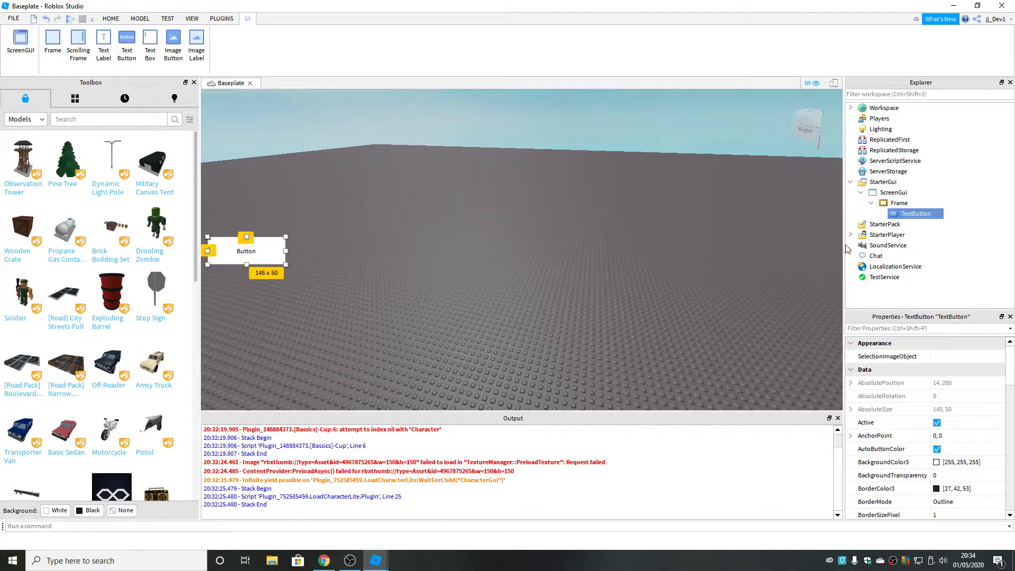
pyautogui.moveTo(247, 265); pyautogui.dragTo(246, 263)
pyautogui.click(430, 294)
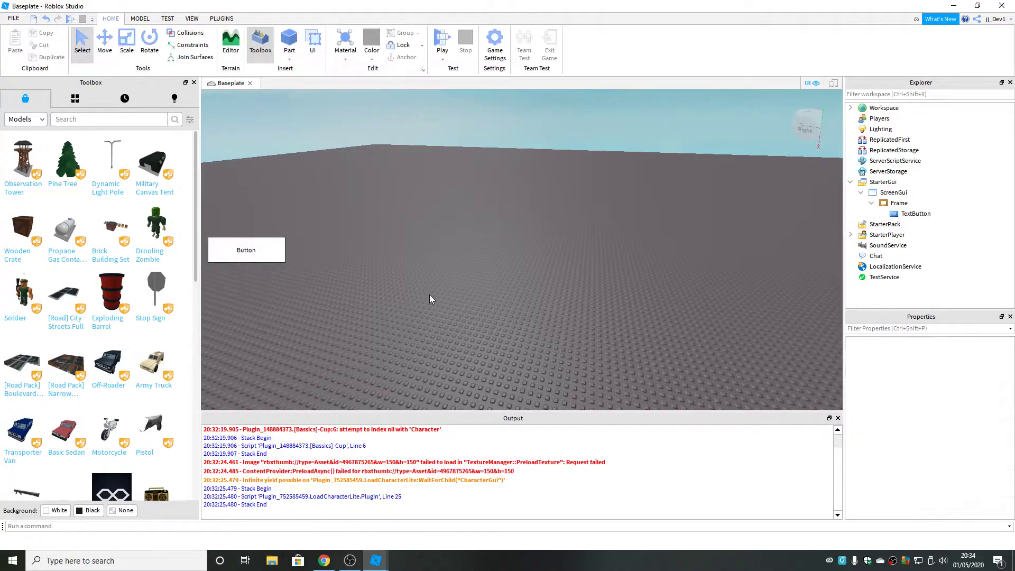
# Set the TextButton's text to Gamepasses, enable TextScaled and choose a bold font
pyautogui.click(910, 214)
pyautogui.scroll(-5, 954, 436)
pyautogui.scroll(-8, 953, 433)
pyautogui.click(951, 436)
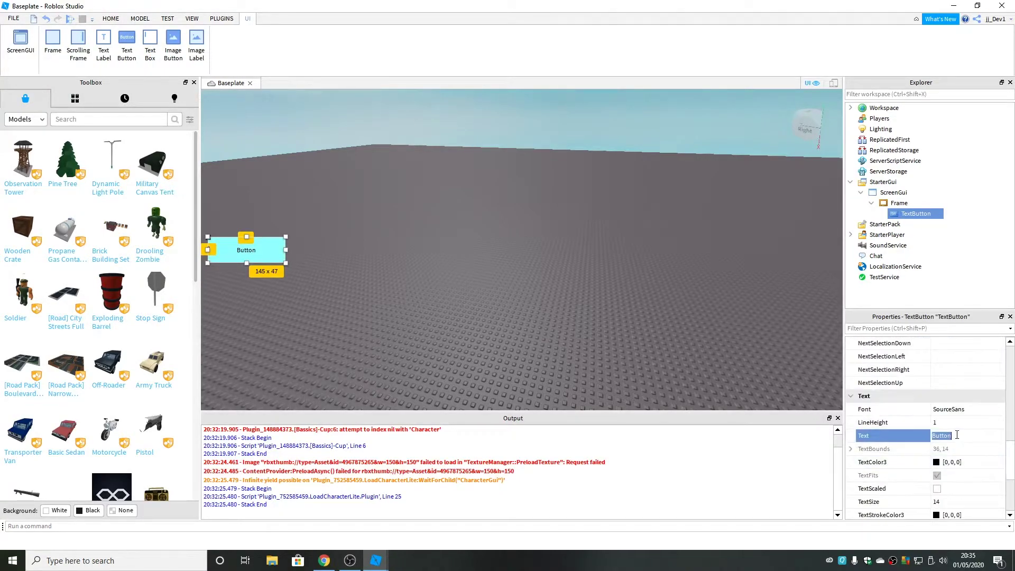
pyautogui.write('Gamepasses')
pyautogui.click(937, 489)
pyautogui.click(960, 409)
# Set the Gamepasses button's text color to blue, about RGB 34, 37, 255
pyautogui.click(937, 382)
pyautogui.click(542, 217)
pyautogui.moveTo(634, 291); pyautogui.dragTo(633, 187)
pyautogui.click(540, 200)
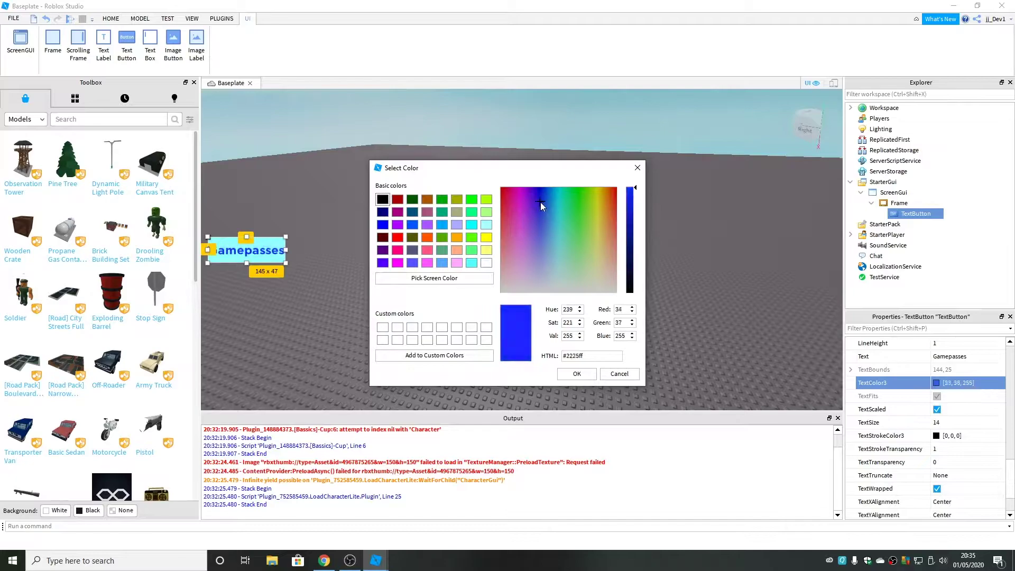
pyautogui.click(577, 374)
# Set the Gamepasses button's TextStrokeTransparency to 0 to give the text an outline
pyautogui.click(967, 449)
pyautogui.write('0')
pyautogui.press('Return')
# Change the Gamepasses button's text color to bright green
pyautogui.click(938, 383)
pyautogui.moveTo(587, 238); pyautogui.dragTo(652, 251)
pyautogui.click(578, 232)
pyautogui.click(577, 374)
pyautogui.click(578, 246)
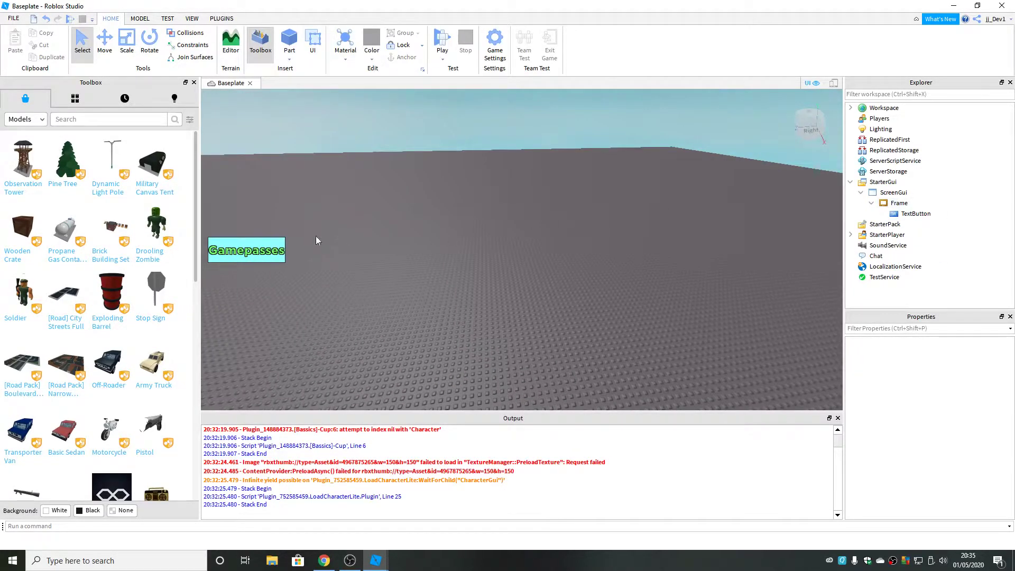
pyautogui.moveTo(688, 235); pyautogui.dragTo(689, 235, button='right')
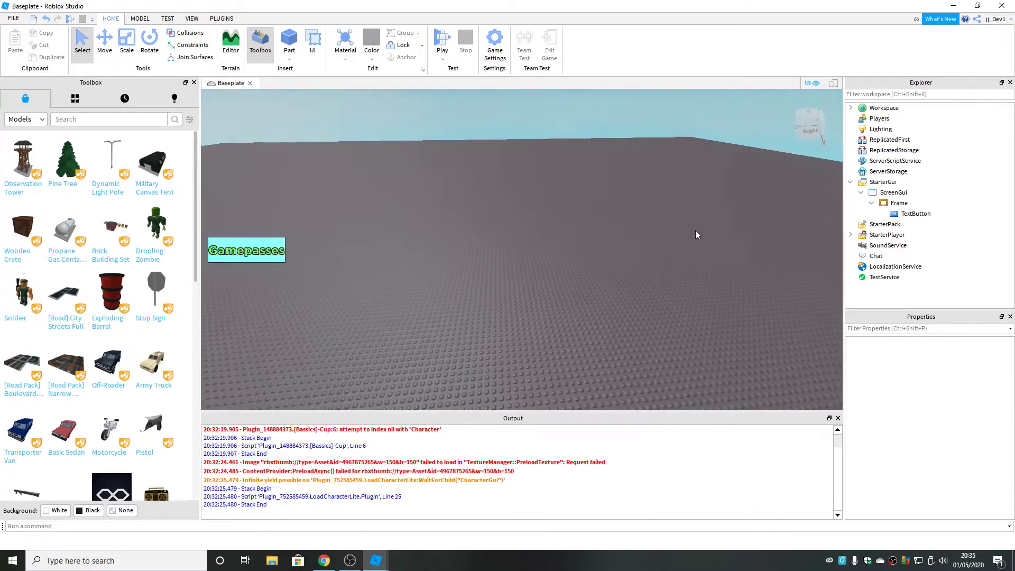
# Enlarge the frame around the Gamepasses button to about 178 × 65
pyautogui.click(910, 205)
pyautogui.moveTo(284, 264); pyautogui.dragTo(303, 272)
pyautogui.click(915, 214)
pyautogui.click(420, 254)
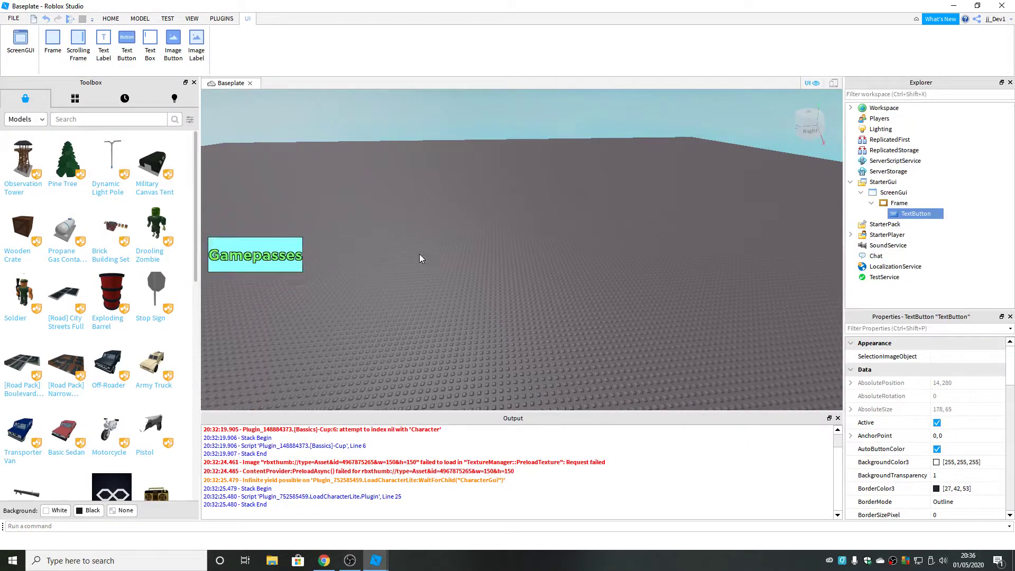
# Add a LocalScript inside the Gamepasses TextButton and clear its default code
pyautogui.click(914, 214)
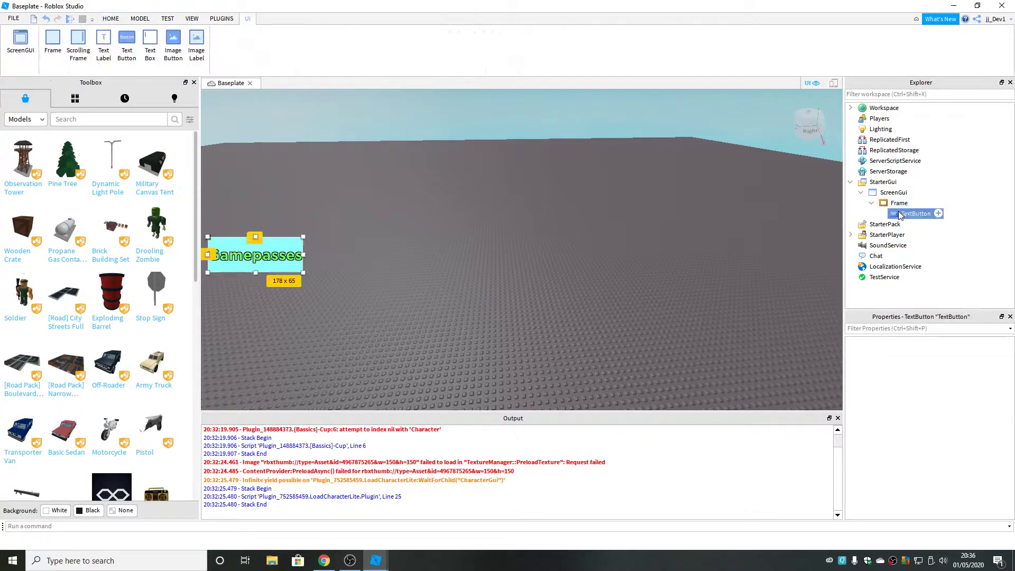
pyautogui.click(938, 214)
pyautogui.write('local')
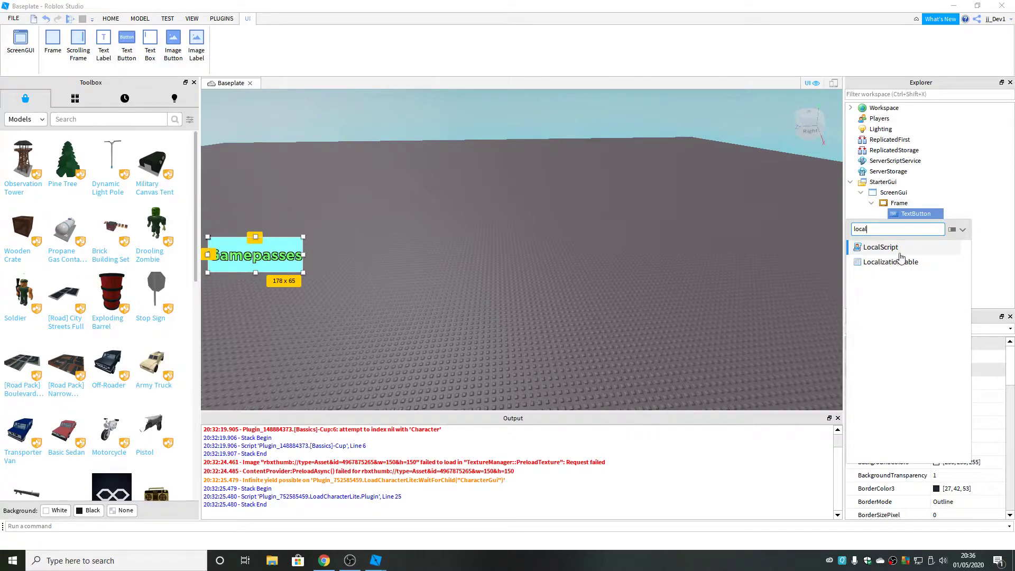
pyautogui.click(900, 252)
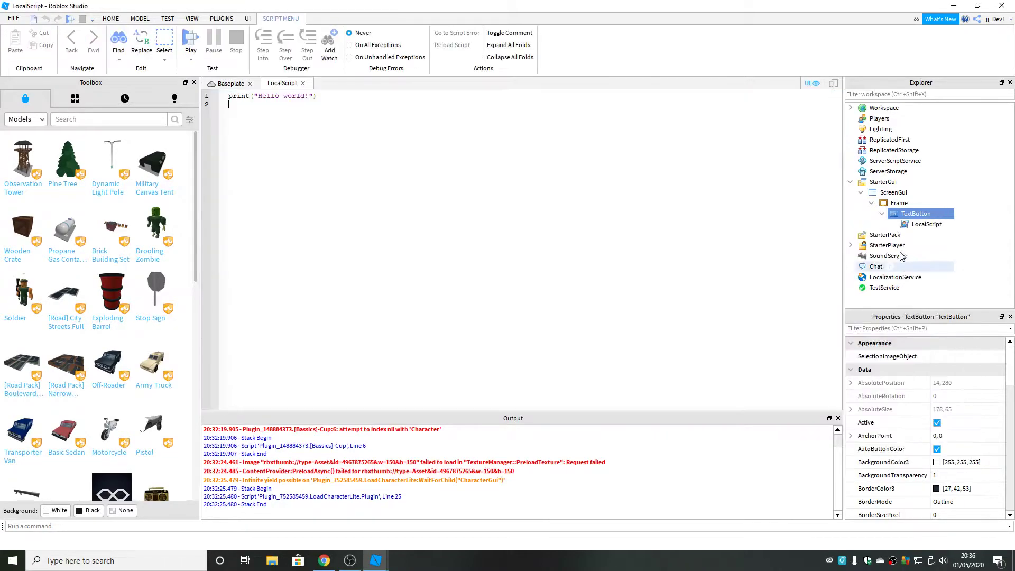
pyautogui.hotkey('ctrl', 'a')
pyautogui.press('BackSpace')
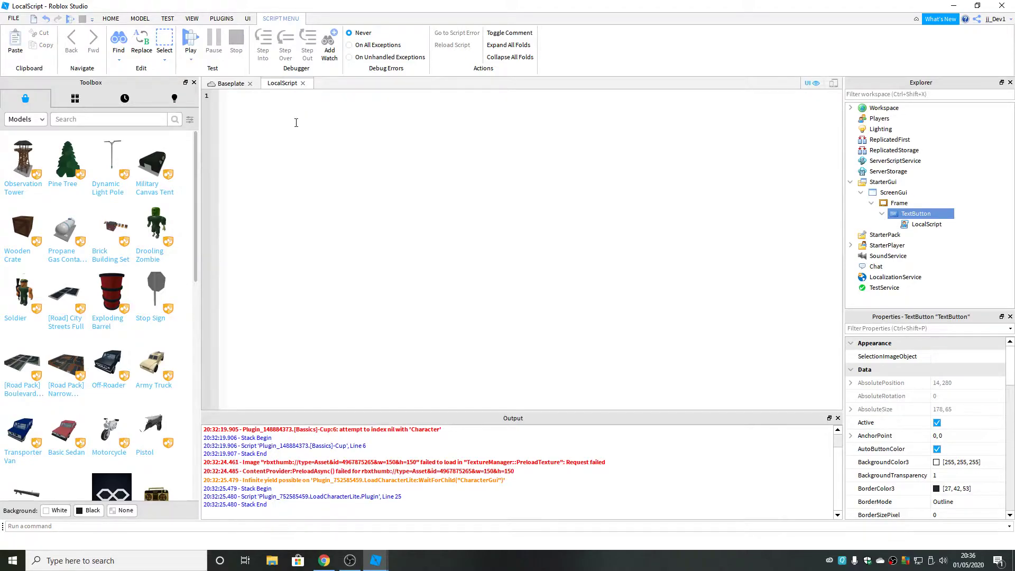
# Write a MouseButton1Down handler that shows the hidden Frame and tweens it with UDim2.new(0,585,0,328), UDim2.new(.251,0,.261,0), "Out", "Bounce", 1
pyautogui.write('script.Parent.MouseButton1Down:Connect(function() \tif script.Parent.Parent.Parent.Frame.Visible == false then \t\tscript.Parent.Parent.Parent.Frame.Visible = true \t\tscript.Parent.Parent.Parent.Frame:TweenSizeAndPosition(UDim2.new(0,585,0,328),UDim2.new(.251,0,.261,0),"Out","Bounce",1) \tend end)')
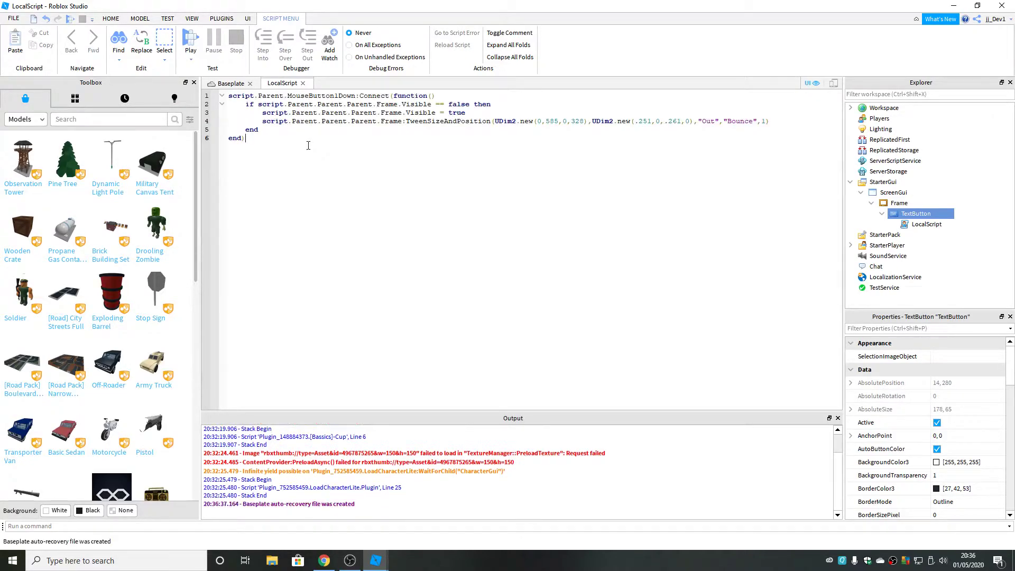
pyautogui.press('BackSpace')
pyautogui.click(227, 85)
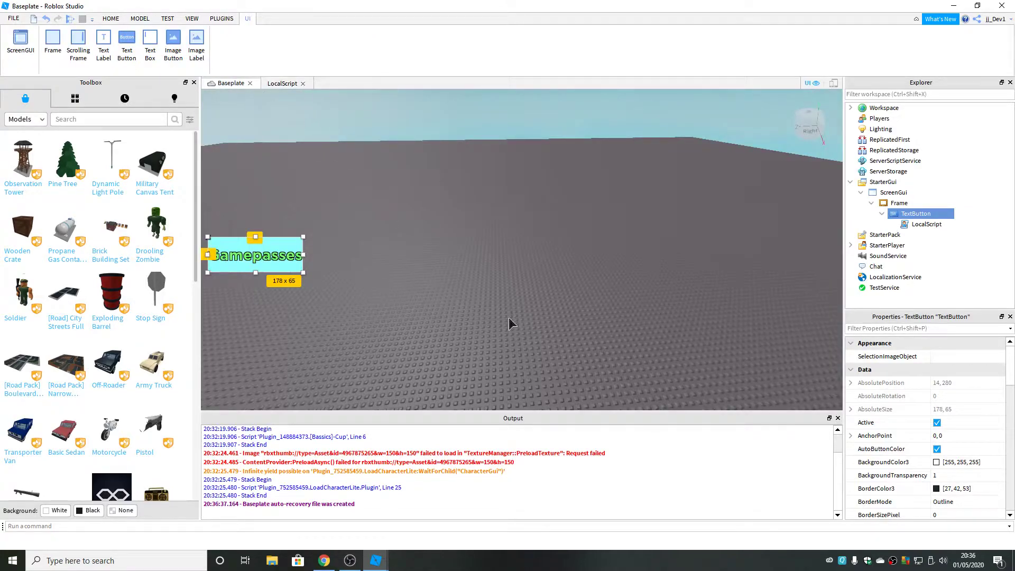
# Review which Frame the LocalScript's visibility check refers to, comparing it with the place view
pyautogui.click(285, 85)
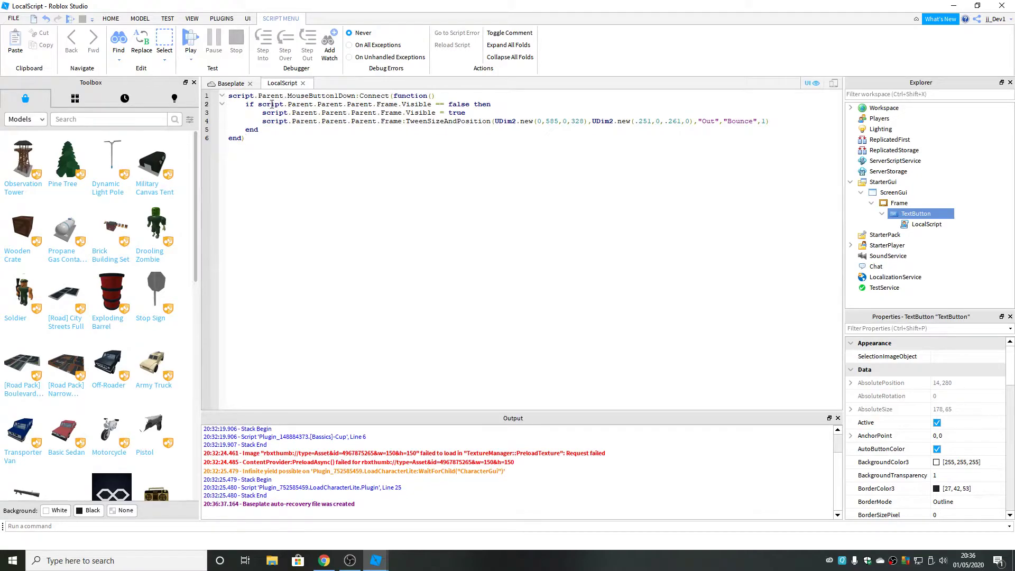
pyautogui.moveTo(272, 104); pyautogui.dragTo(400, 104)
pyautogui.click(409, 108)
pyautogui.click(231, 84)
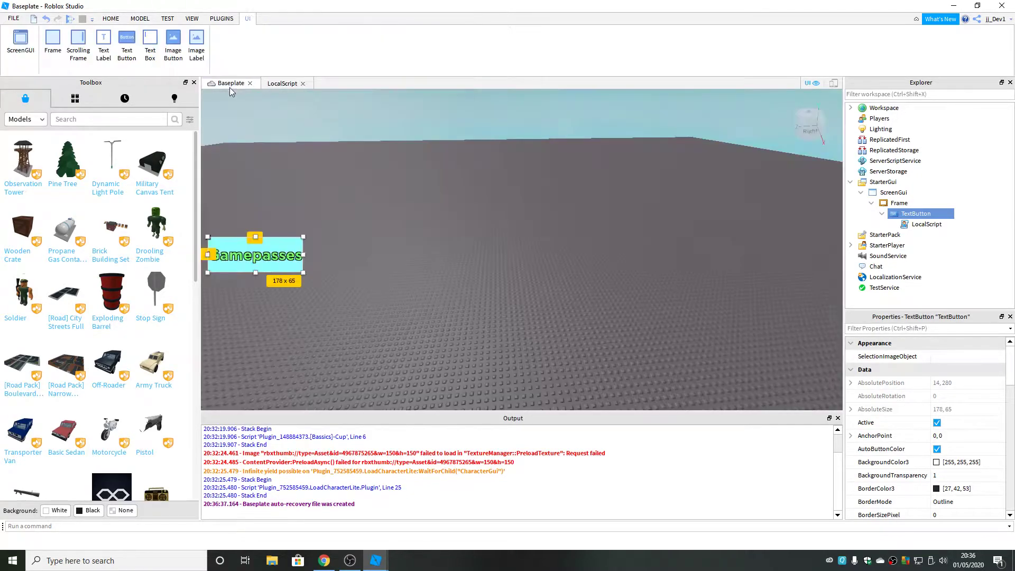
pyautogui.click(341, 179)
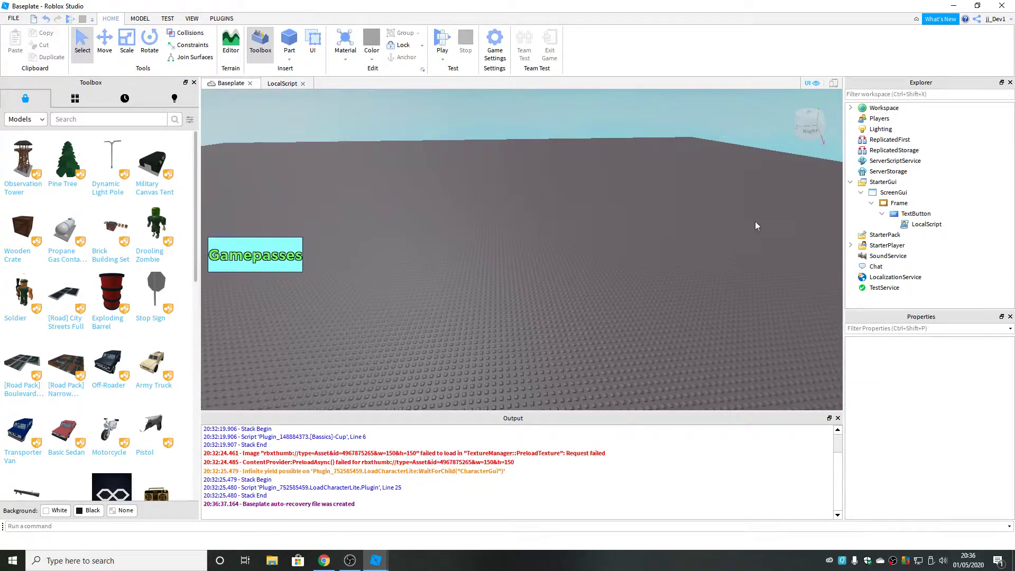
# Add a second Frame directly under ScreenGui and enlarge it to about 438 × 303 near the middle of the viewport
pyautogui.click(915, 194)
pyautogui.write('frame')
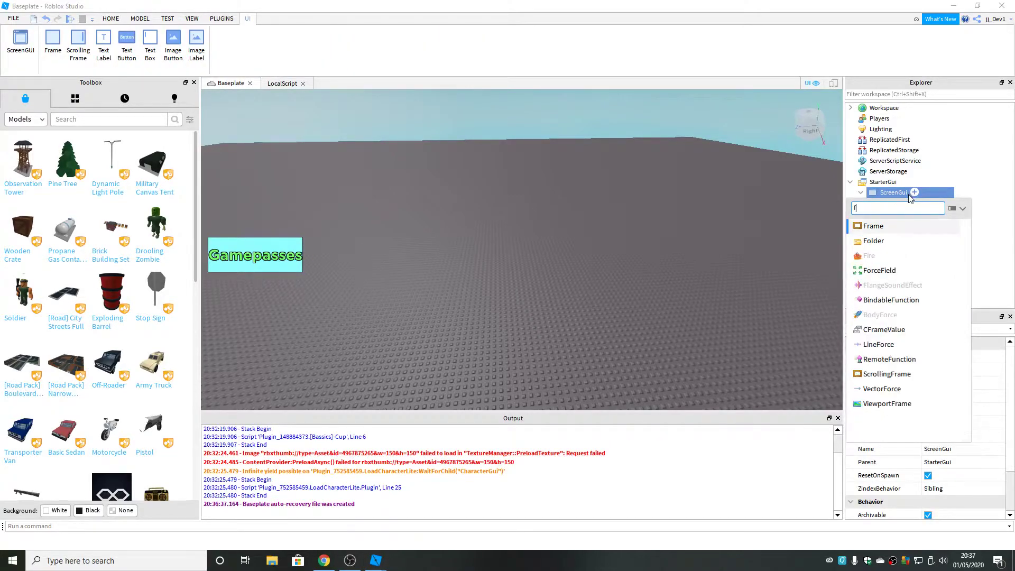
pyautogui.click(873, 226)
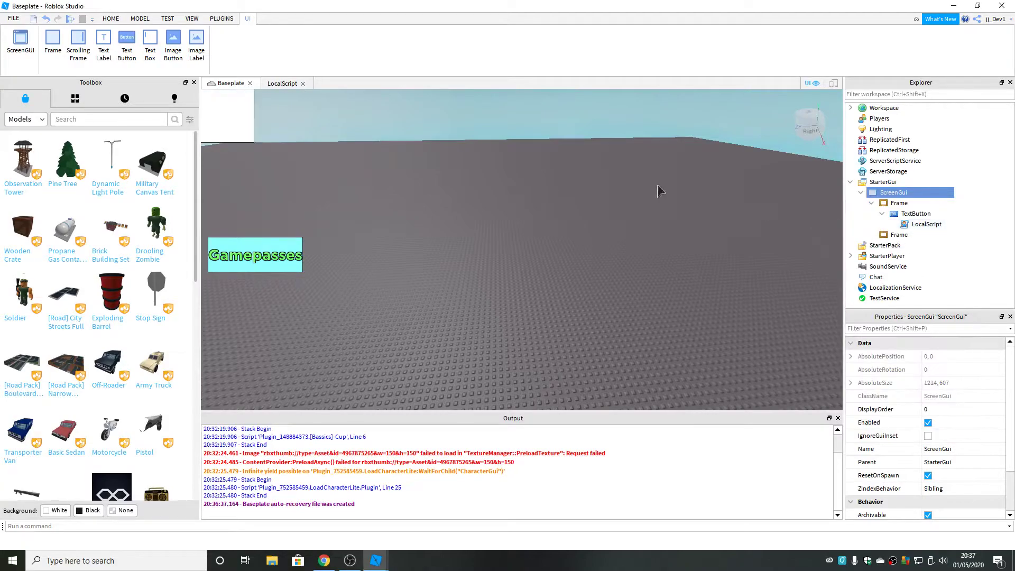
pyautogui.moveTo(222, 129); pyautogui.dragTo(528, 256)
pyautogui.moveTo(549, 221); pyautogui.dragTo(726, 116)
pyautogui.moveTo(656, 192); pyautogui.dragTo(567, 248)
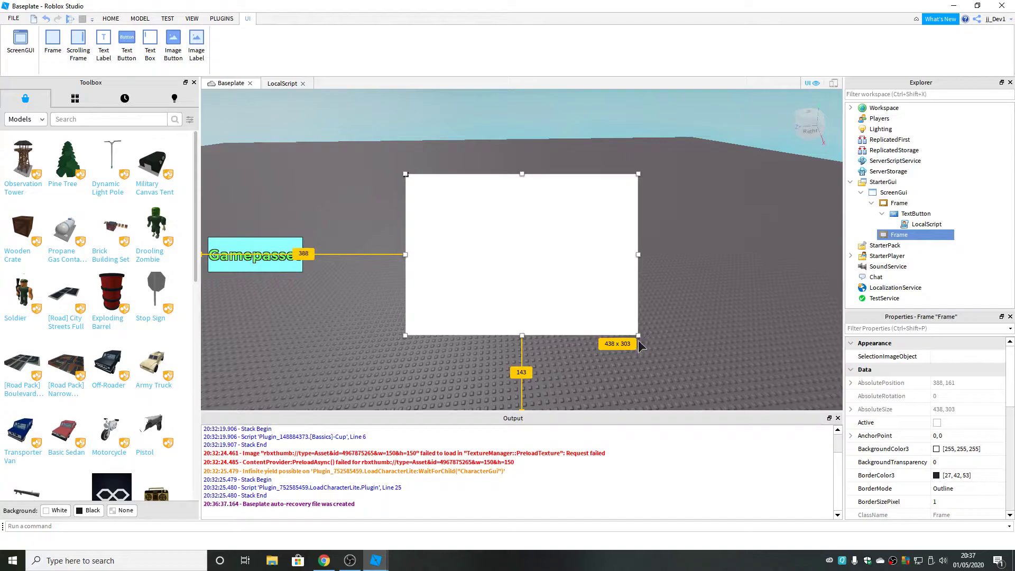
# Enlarge the second frame to about 592 × 361 and center it in the viewport
pyautogui.moveTo(638, 336); pyautogui.dragTo(691, 351)
pyautogui.moveTo(659, 304); pyautogui.dragTo(635, 294)
pyautogui.click(671, 162)
pyautogui.click(900, 235)
pyautogui.moveTo(668, 165); pyautogui.dragTo(695, 150)
pyautogui.moveTo(646, 209); pyautogui.dragTo(633, 216)
pyautogui.click(758, 230)
# Set the large frame's background color to light green, about RGB 187, 255, 179
pyautogui.click(900, 235)
pyautogui.scroll(-1, 954, 392)
pyautogui.scroll(1, 954, 394)
pyautogui.click(937, 449)
pyautogui.click(584, 251)
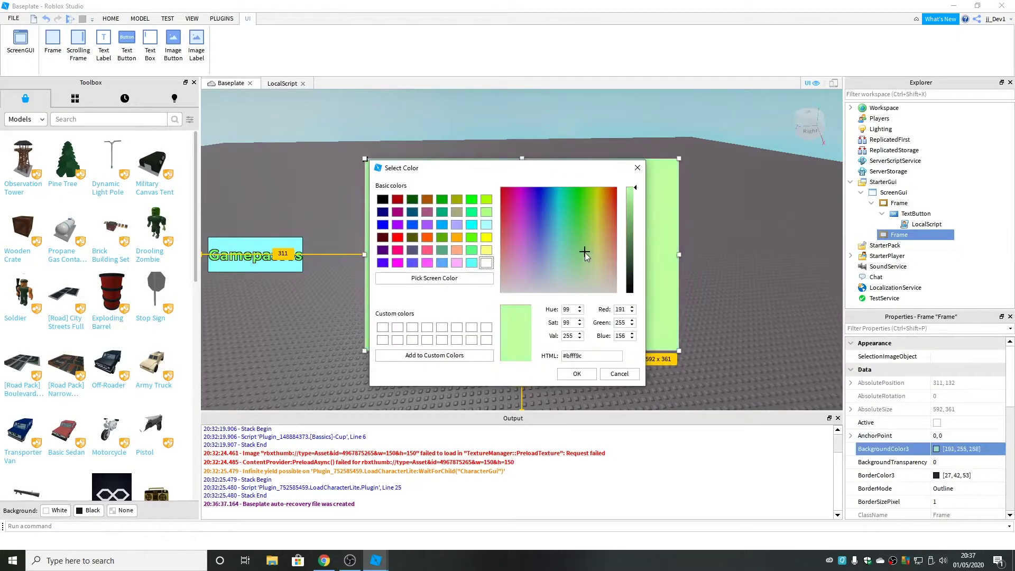
pyautogui.moveTo(568, 258); pyautogui.dragTo(599, 263)
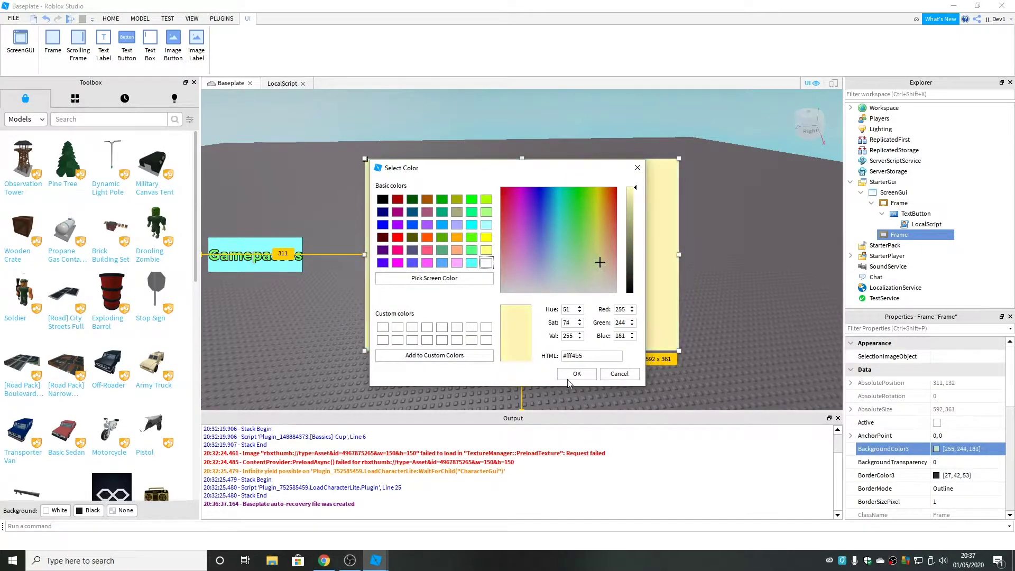
pyautogui.click(580, 261)
pyautogui.click(577, 373)
pyautogui.click(682, 245)
# Insert a TextLabel into the large green frame and place it centered along the frame's upper edge
pyautogui.click(916, 213)
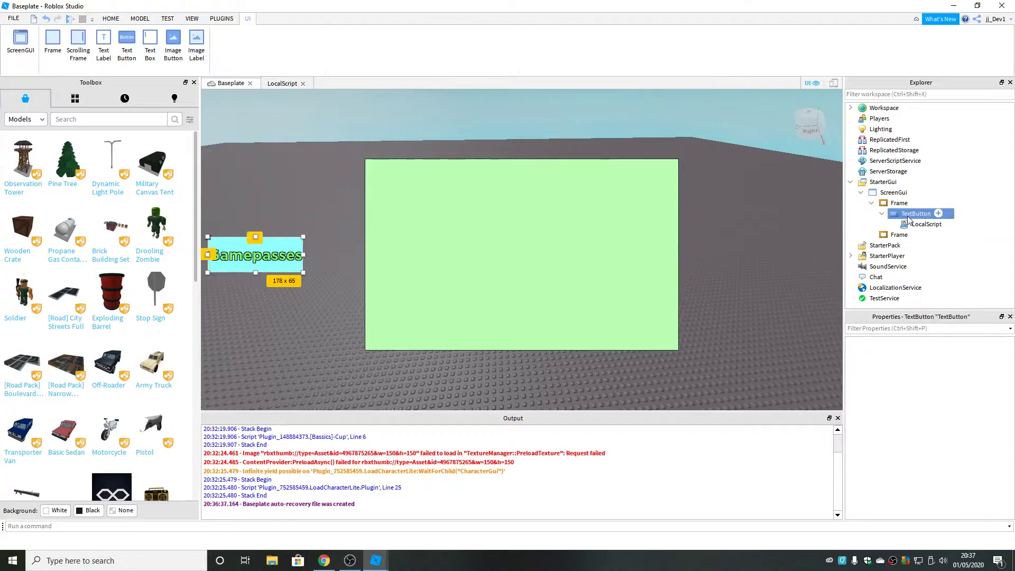
pyautogui.click(899, 234)
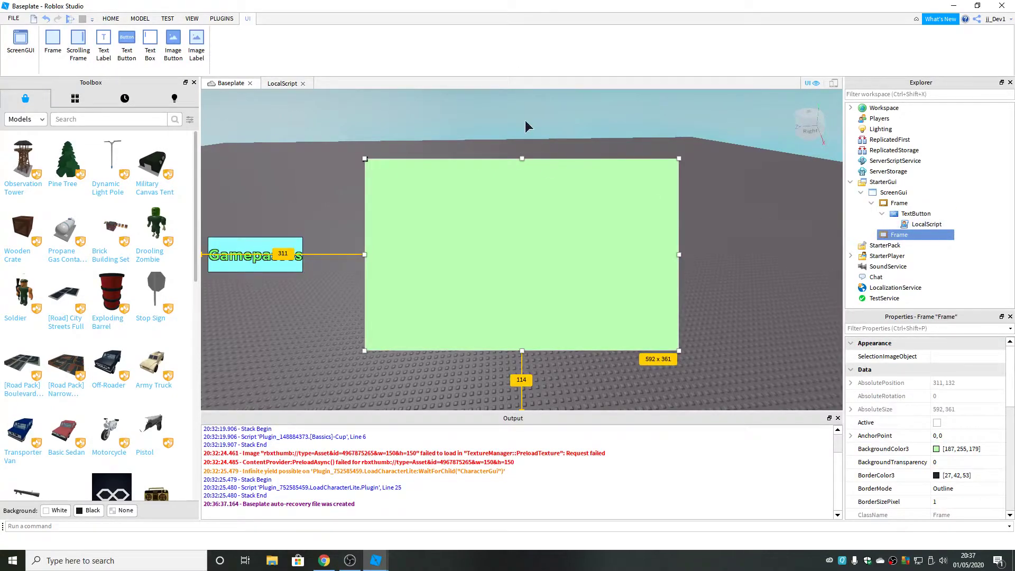
pyautogui.click(916, 235)
pyautogui.write('text')
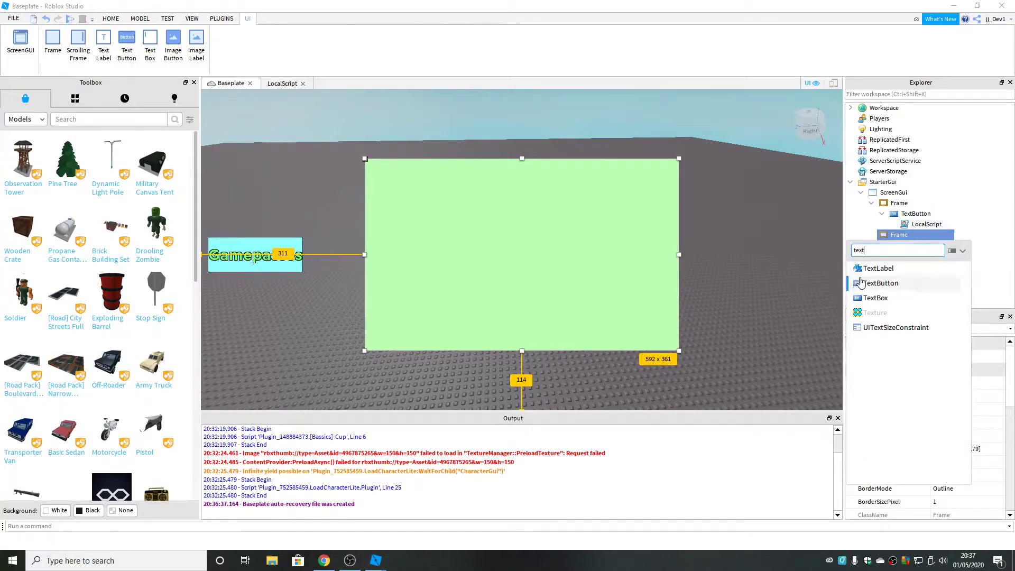
pyautogui.click(879, 268)
pyautogui.moveTo(449, 168); pyautogui.dragTo(543, 175)
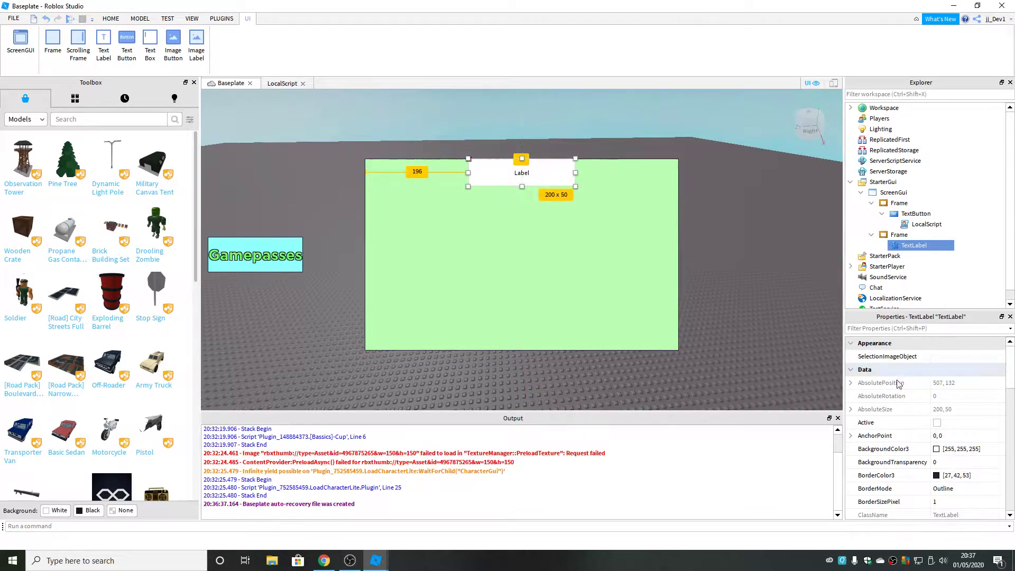
# Set the label's text to Gamepasses, enable TextScaled and choose the GothamBold font
pyautogui.scroll(-3, 898, 382)
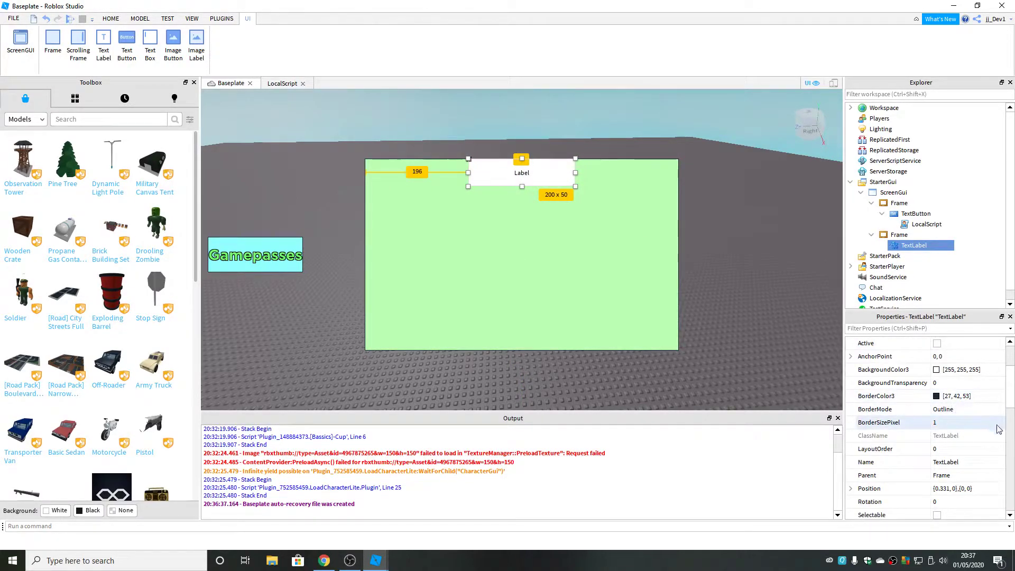
pyautogui.scroll(-8, 997, 428)
pyautogui.click(966, 436)
pyautogui.write('Gamepasses')
pyautogui.press('Return')
pyautogui.click(937, 489)
pyautogui.click(968, 409)
pyautogui.click(969, 458)
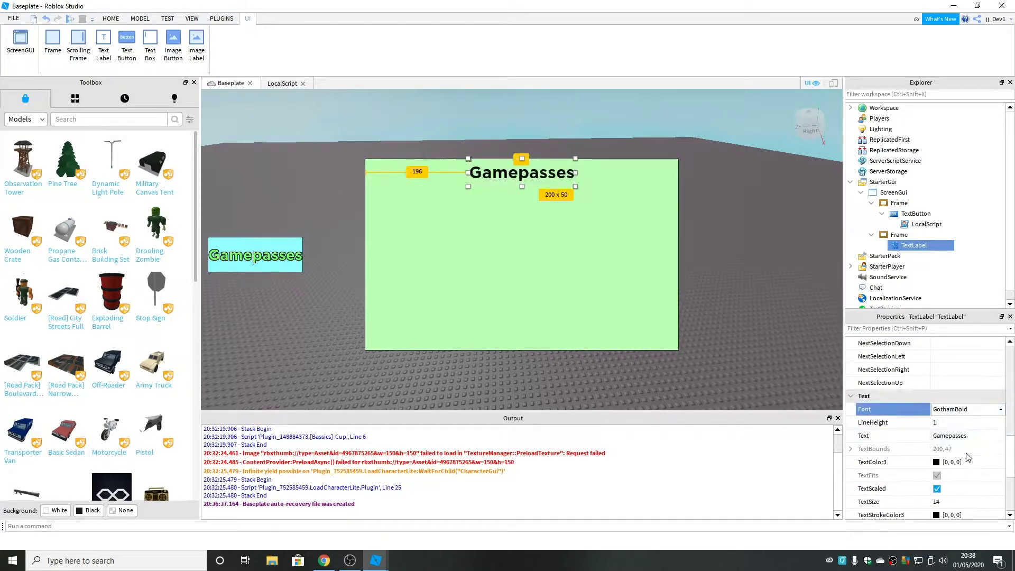
# Enlarge the Gamepasses label slightly, keeping it centered just below the green frame's upper edge
pyautogui.click(573, 186)
pyautogui.click(569, 186)
pyautogui.moveTo(569, 186); pyautogui.dragTo(573, 183)
pyautogui.click(686, 224)
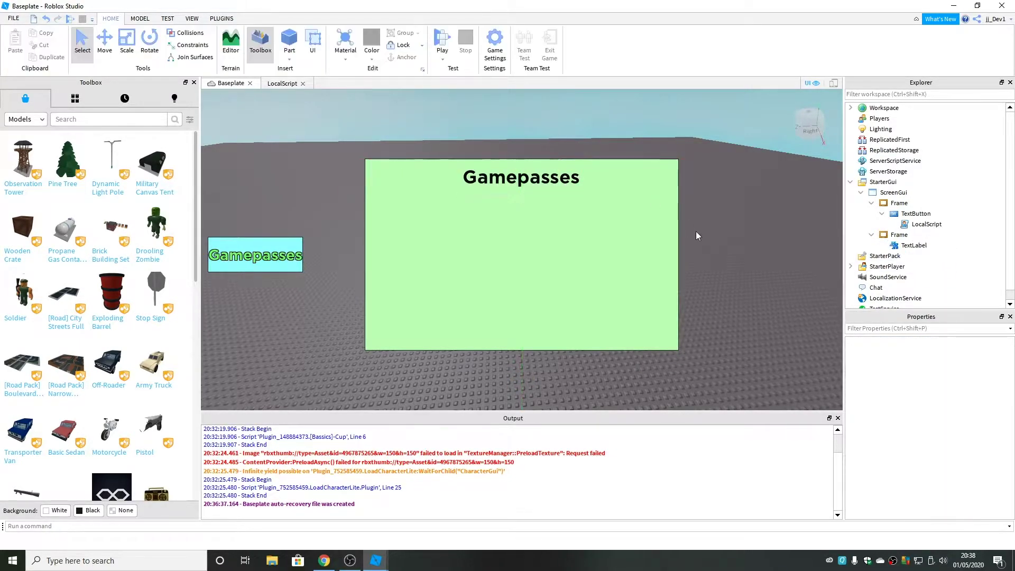
# Insert a TextButton into the large green frame and shrink it to 50 × 50 in the frame's upper-left corner
pyautogui.click(915, 234)
pyautogui.write('text')
pyautogui.click(881, 283)
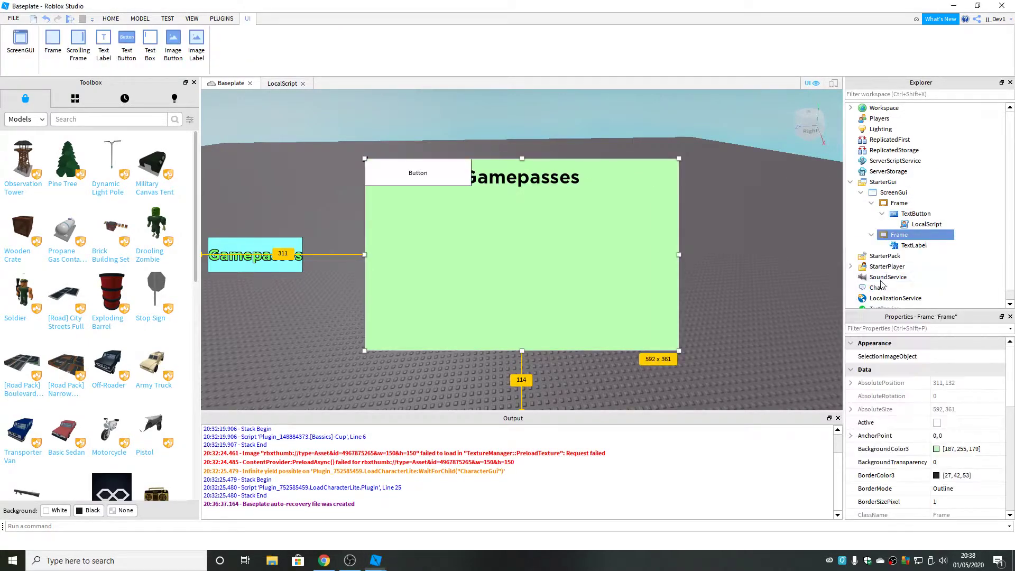
pyautogui.click(471, 189)
pyautogui.click(423, 175)
pyautogui.moveTo(470, 188); pyautogui.dragTo(392, 186)
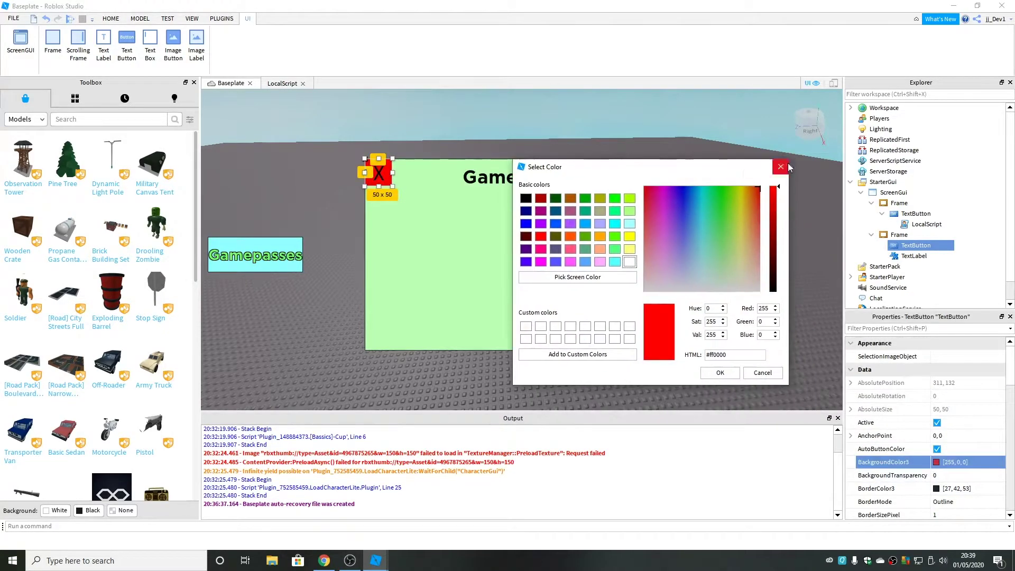
# Keep red (255, 0, 0) as the X button's background and switch its text to a bold font
pyautogui.click(787, 166)
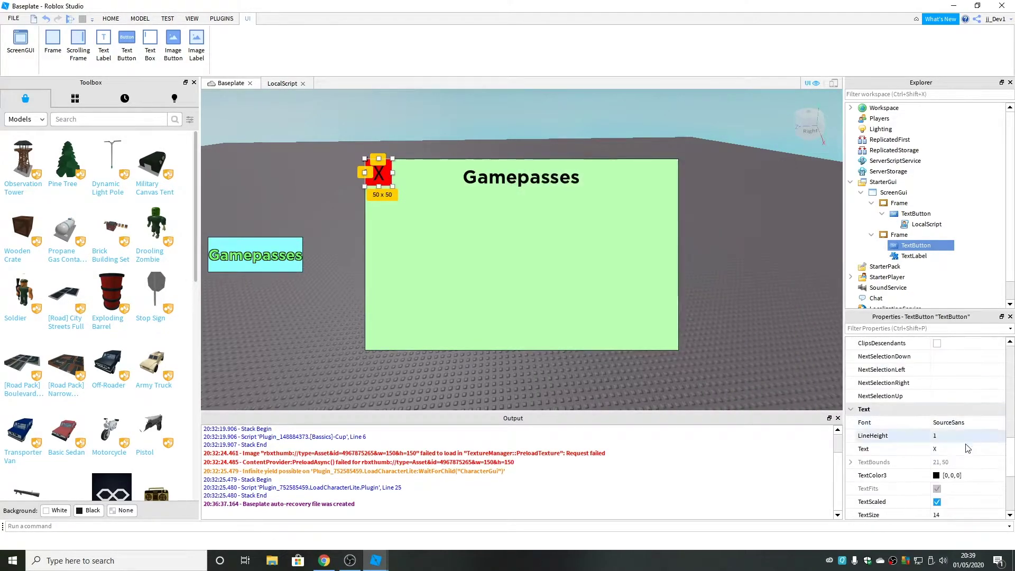
pyautogui.click(436, 141)
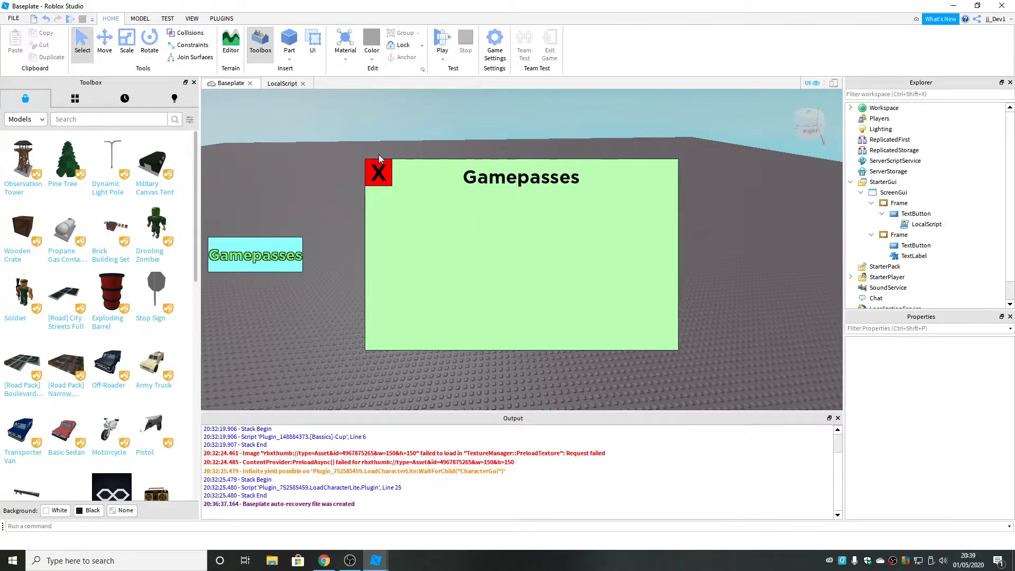
# Insert another TextButton into the large green frame and place it below the X button, about 30 px from the left edge and 98 px from the top
pyautogui.click(902, 235)
pyautogui.click(915, 235)
pyautogui.write('f')
pyautogui.press('BackSpace')
pyautogui.write('text')
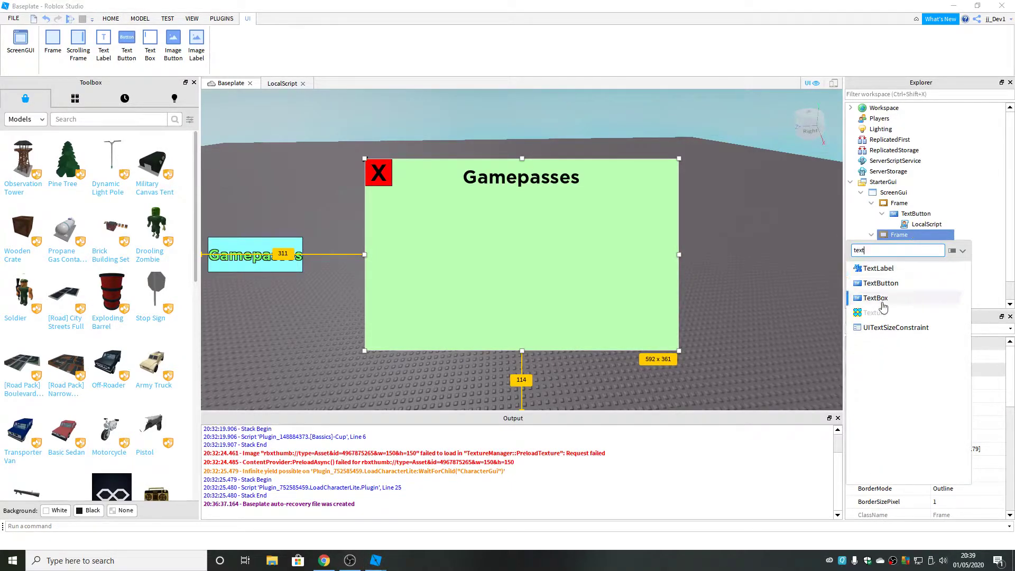
pyautogui.click(891, 286)
pyautogui.moveTo(442, 173); pyautogui.dragTo(460, 232)
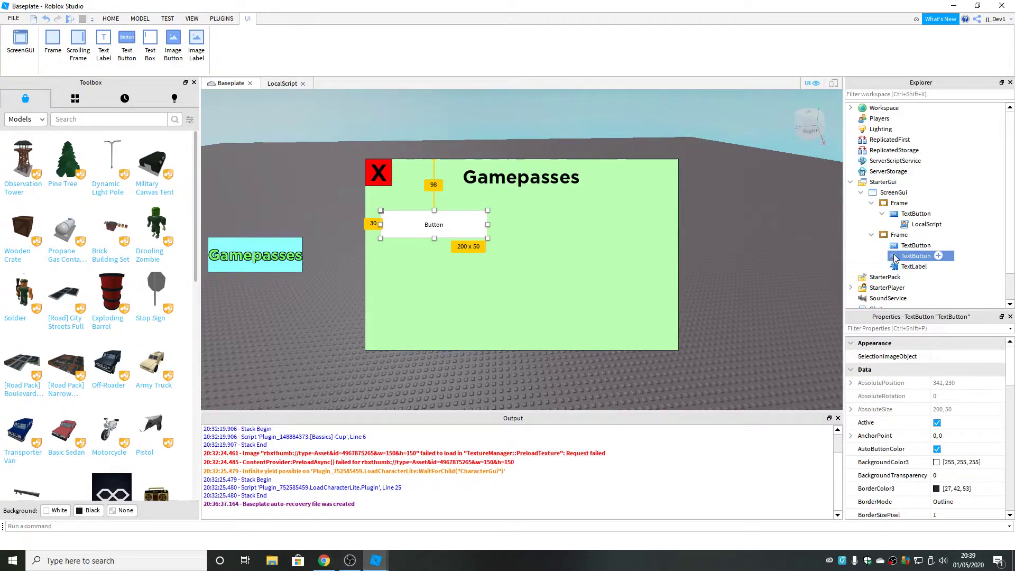
pyautogui.hotkey('ctrl', 'd')
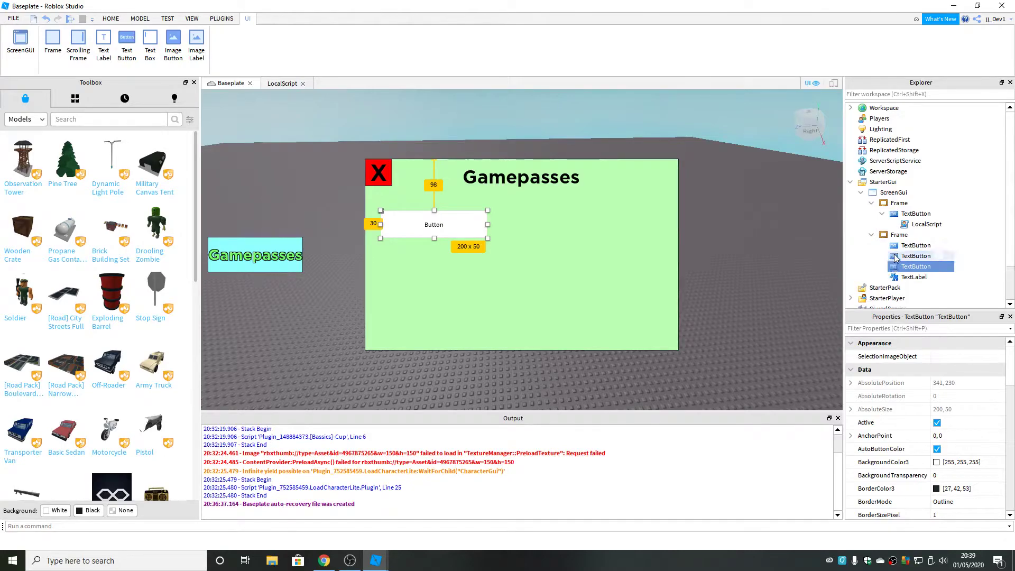
pyautogui.moveTo(454, 219); pyautogui.dragTo(532, 289)
pyautogui.press('Delete')
# Set the new text button's BackgroundColor3 to light blue (183, 252, 255)
pyautogui.click(917, 256)
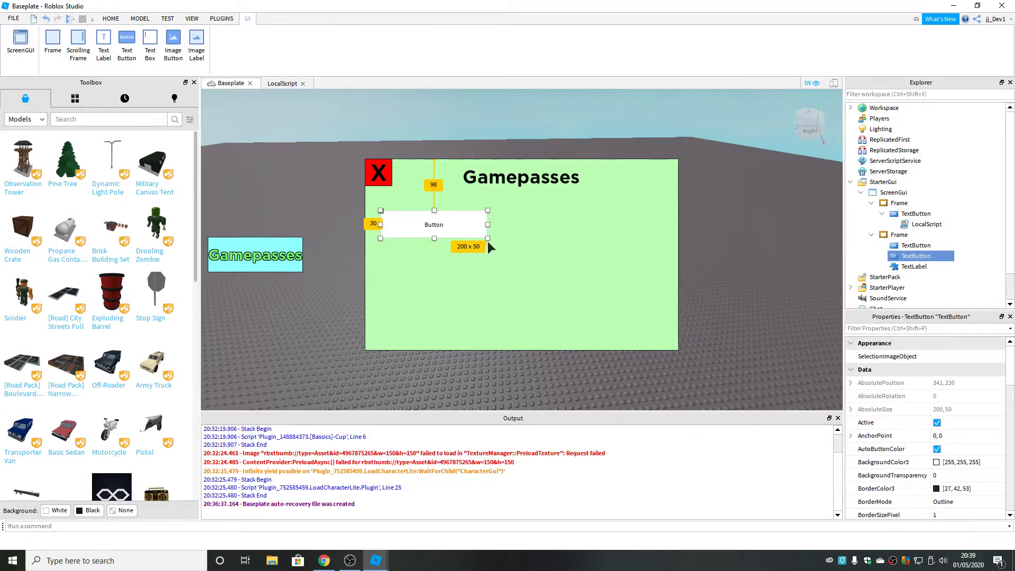
pyautogui.scroll(-3, 981, 449)
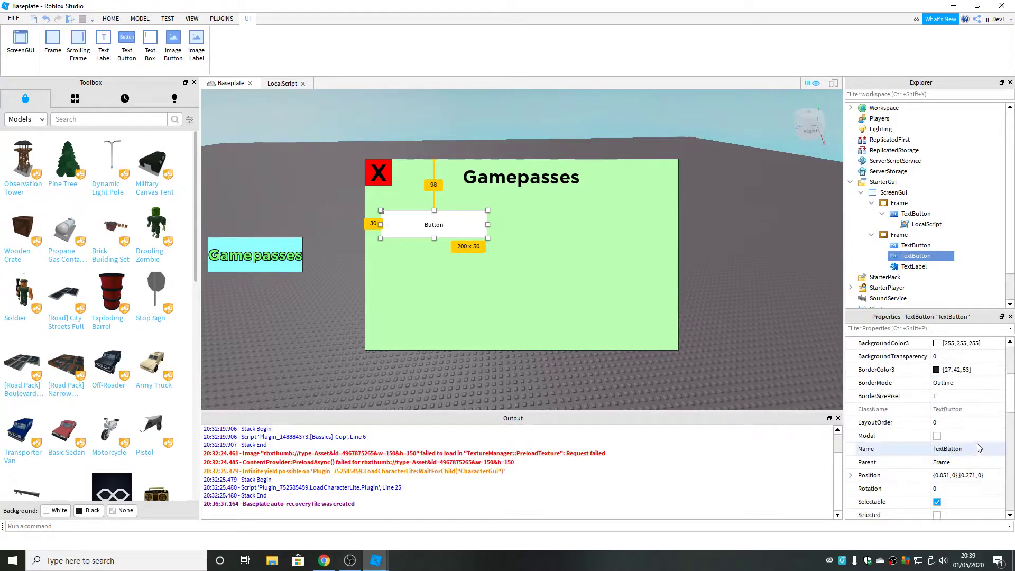
pyautogui.scroll(-5, 978, 444)
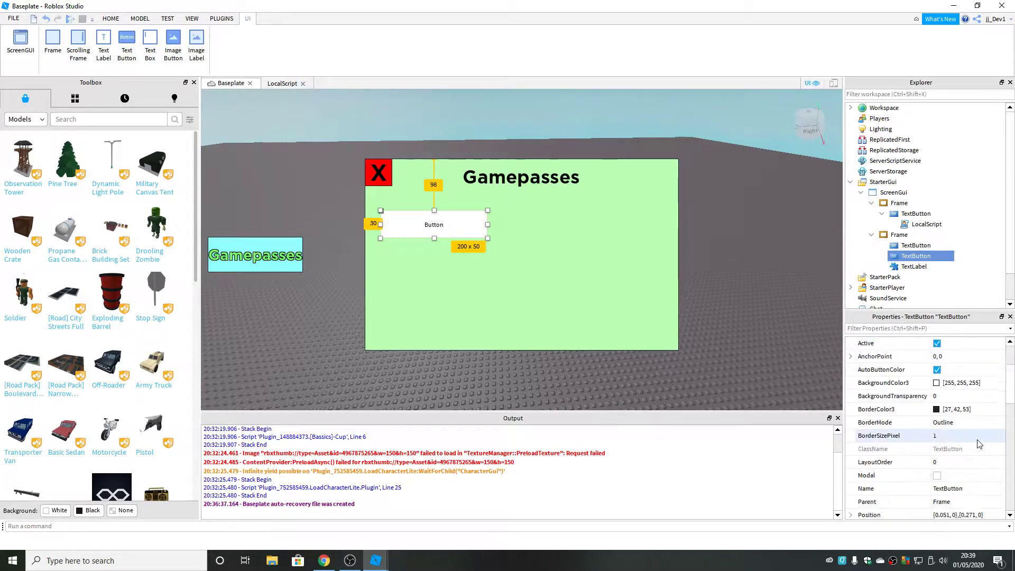
pyautogui.scroll(7, 978, 444)
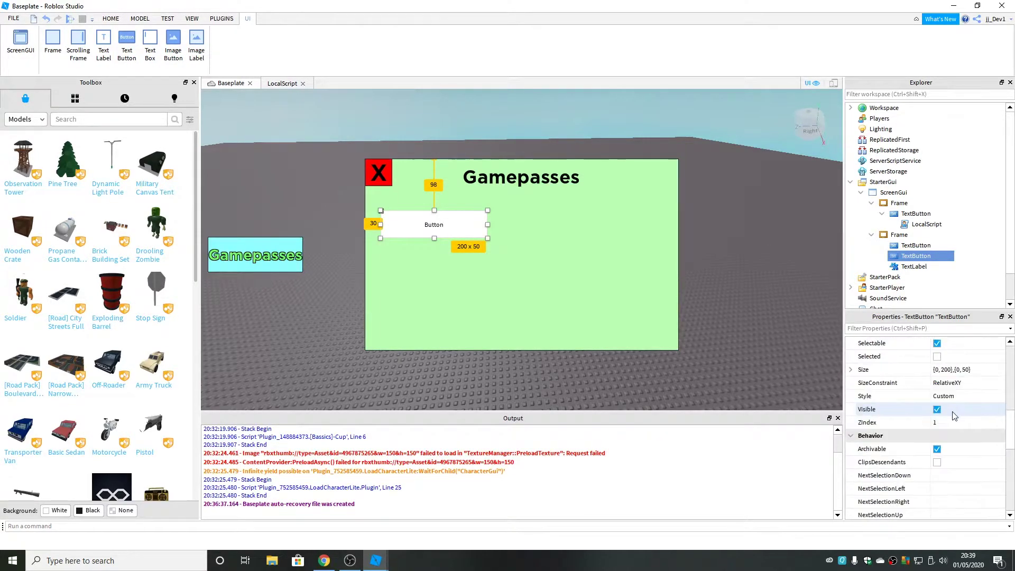
pyautogui.click(994, 436)
pyautogui.click(999, 383)
pyautogui.click(695, 284)
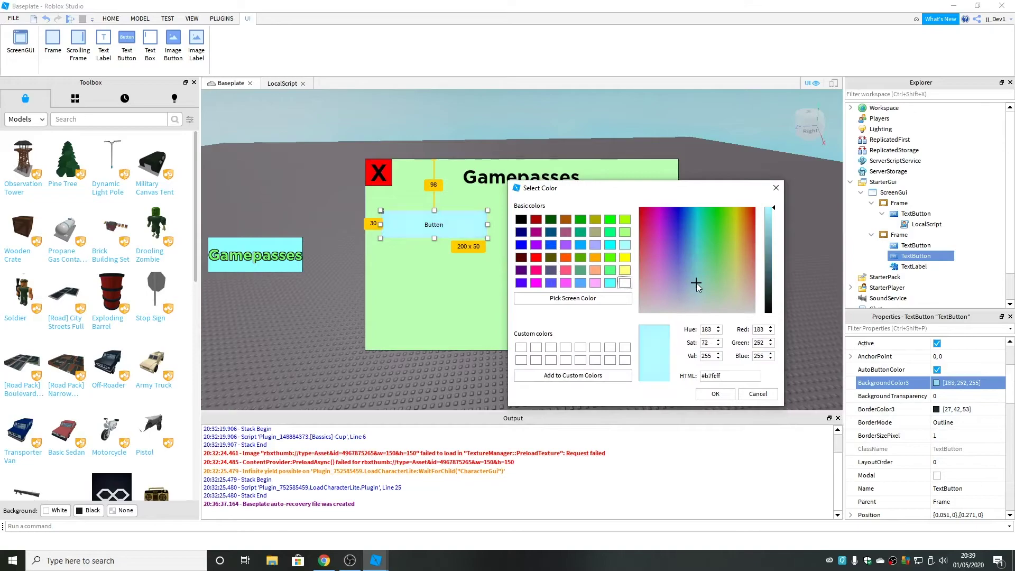
pyautogui.click(715, 396)
# Set the light blue button's text to Admin, enable TextScaled and change its font
pyautogui.scroll(-4, 954, 434)
pyautogui.scroll(-4, 953, 439)
pyautogui.click(954, 452)
pyautogui.write('Admin')
pyautogui.press('Return')
pyautogui.click(946, 502)
pyautogui.scroll(-1, 944, 491)
pyautogui.click(937, 462)
pyautogui.click(968, 383)
pyautogui.click(522, 217)
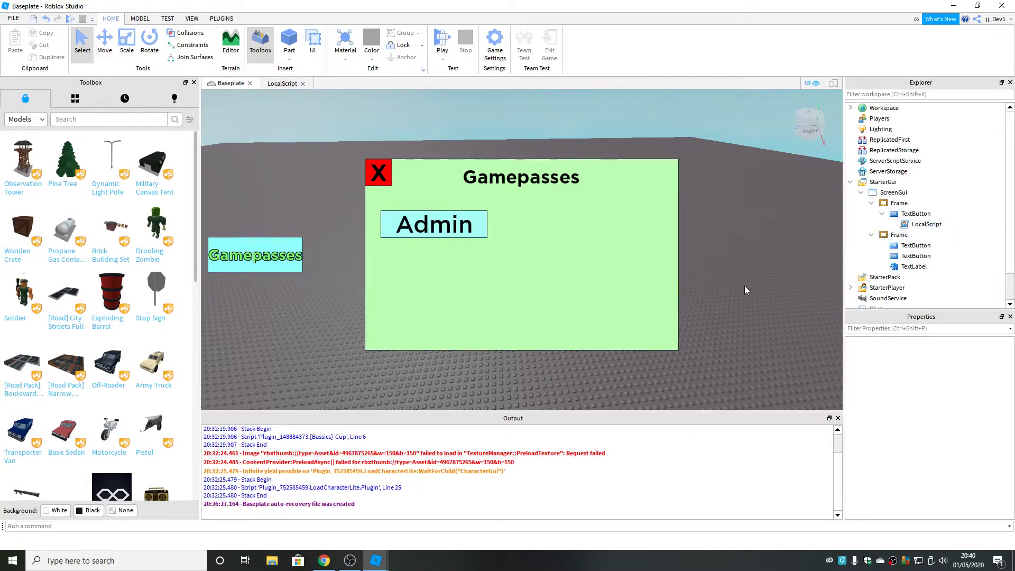
# Insert a LocalScript into the red X button
pyautogui.click(906, 248)
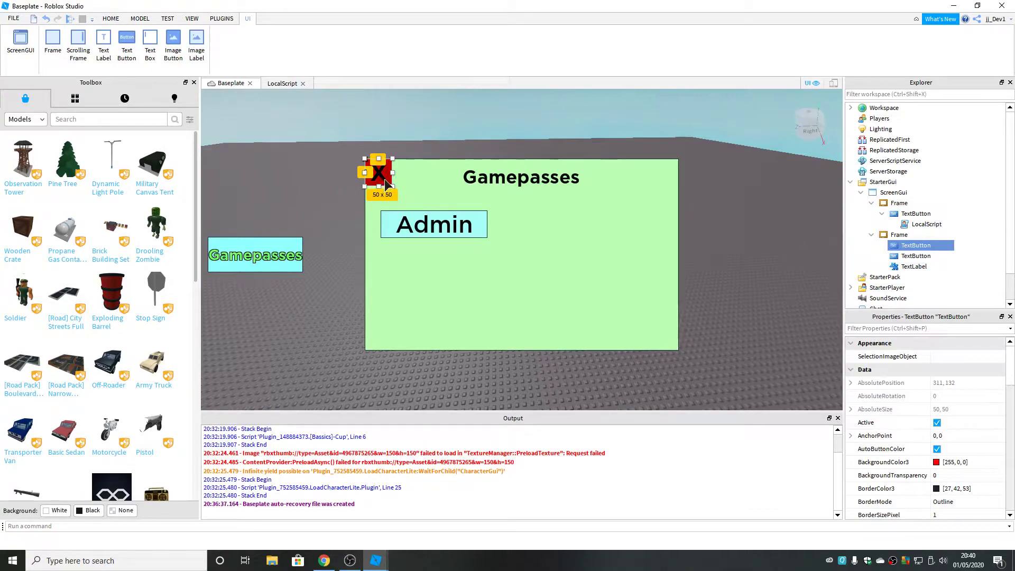
pyautogui.click(939, 245)
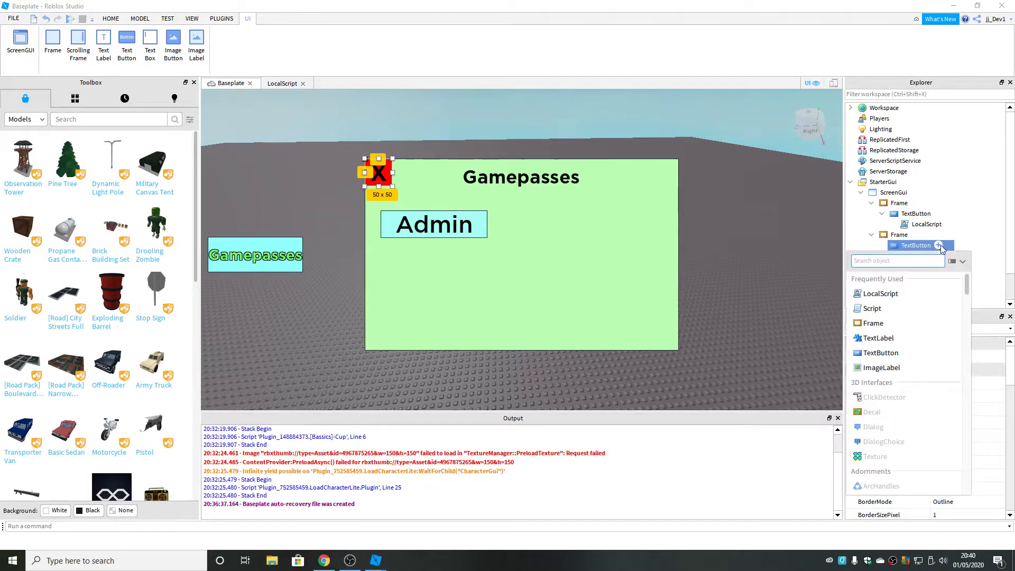
pyautogui.write('local')
pyautogui.press('Return')
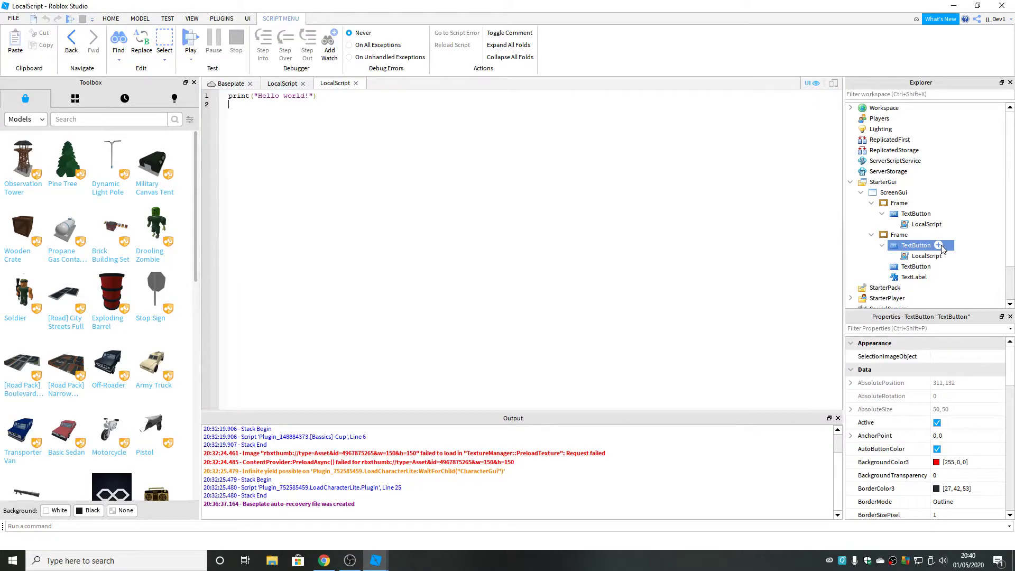
# Replace the default code with a MouseButton1Down handler that tweens the visible frame to zero size and position (In, Quad, 1), waits 1 second and hides it
pyautogui.moveTo(338, 96); pyautogui.dragTo(229, 97)
pyautogui.press('BackSpace')
pyautogui.write('script.Parent.MouseButton1Down:Connect(function() \tif script.Parent.Parent.Visible == true then \t\tscript.Parent.Parent:TweenSizeAndPosition(UDim2.new(0,0,0,0),UDim2.new(0,0,0,0),"In","Quad",1) \t\twait(1) \t\tscript.Parent.Parent.Visible = false \tend end)')
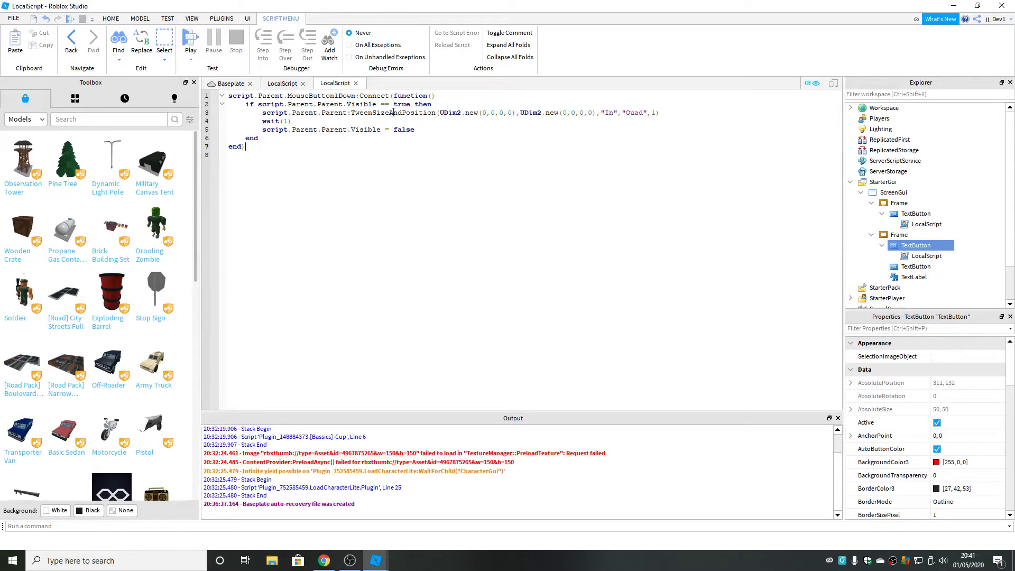
# Rename the frame that holds the Gamepasses open button to aokfa
pyautogui.click(899, 203)
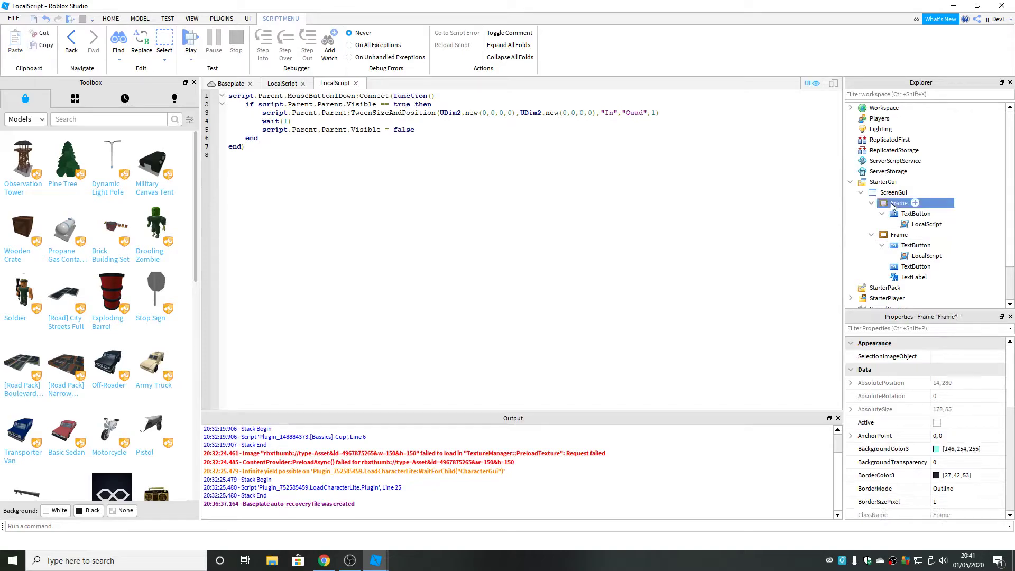
pyautogui.scroll(-2, 964, 495)
pyautogui.click(957, 463)
pyautogui.write('aokfa')
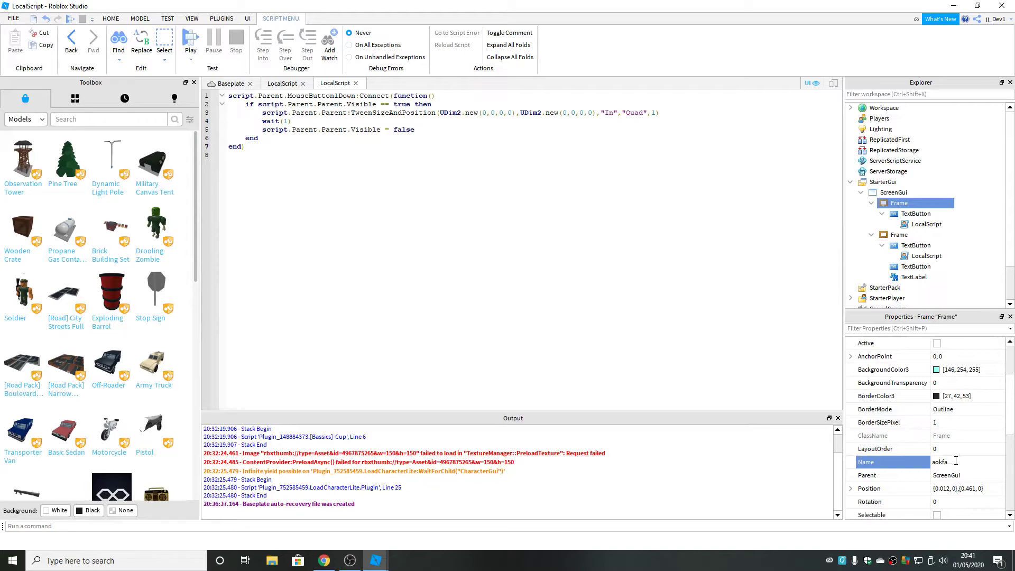
pyautogui.press('Return')
pyautogui.click(378, 145)
# Return to the Baseplate view and turn off Visible for the large green frame
pyautogui.click(228, 85)
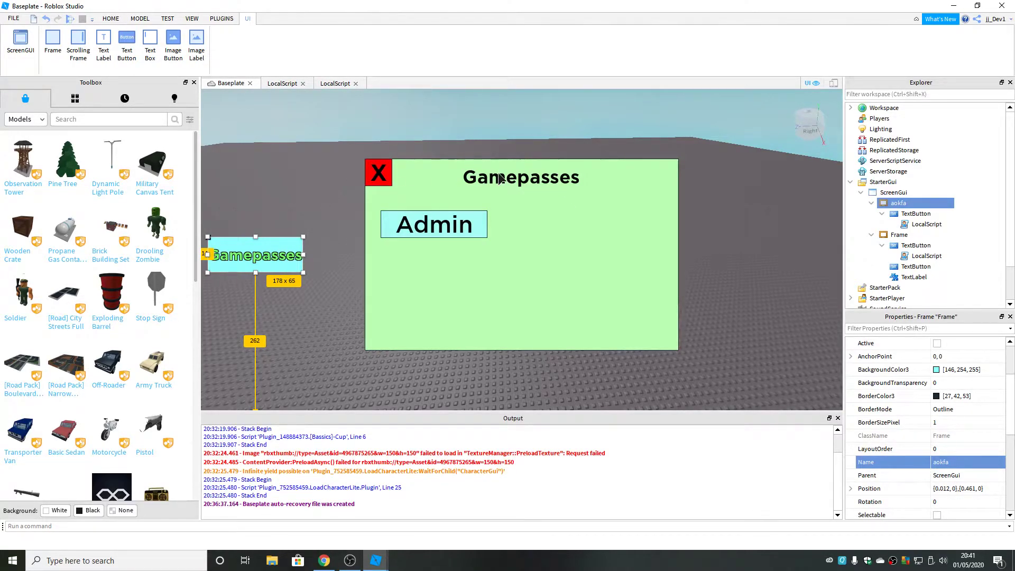
pyautogui.click(897, 235)
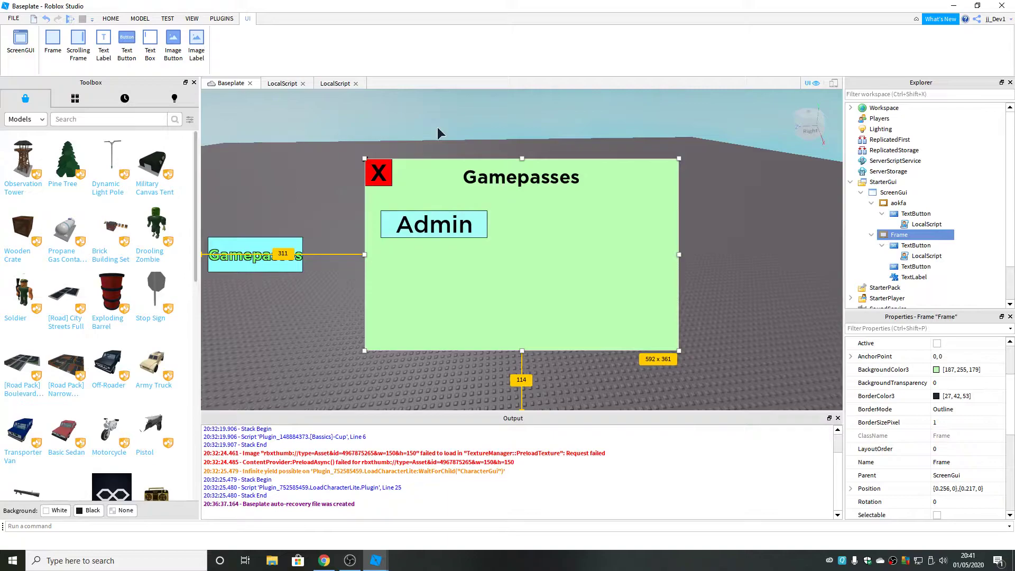
pyautogui.scroll(-3, 931, 424)
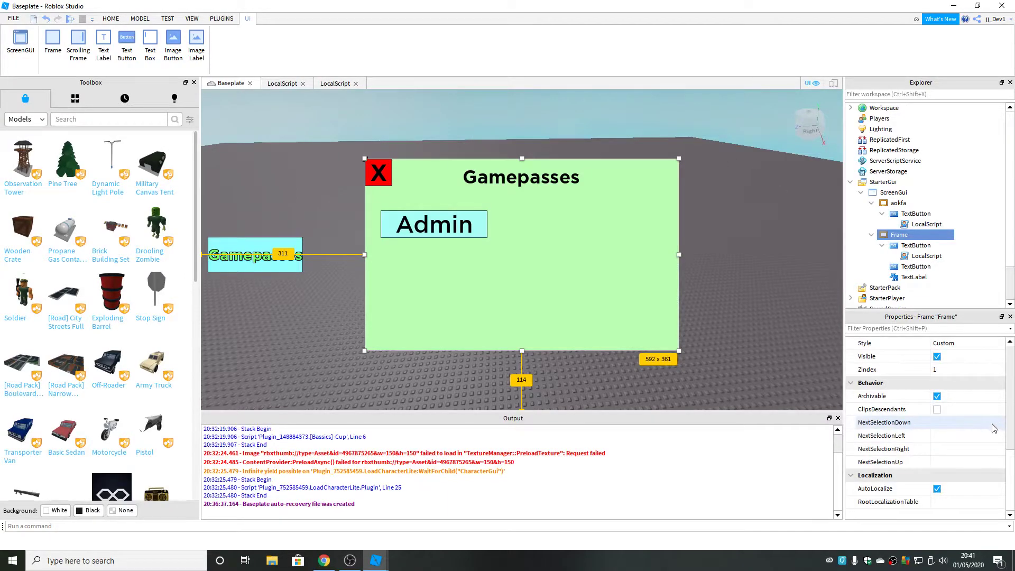
pyautogui.click(937, 357)
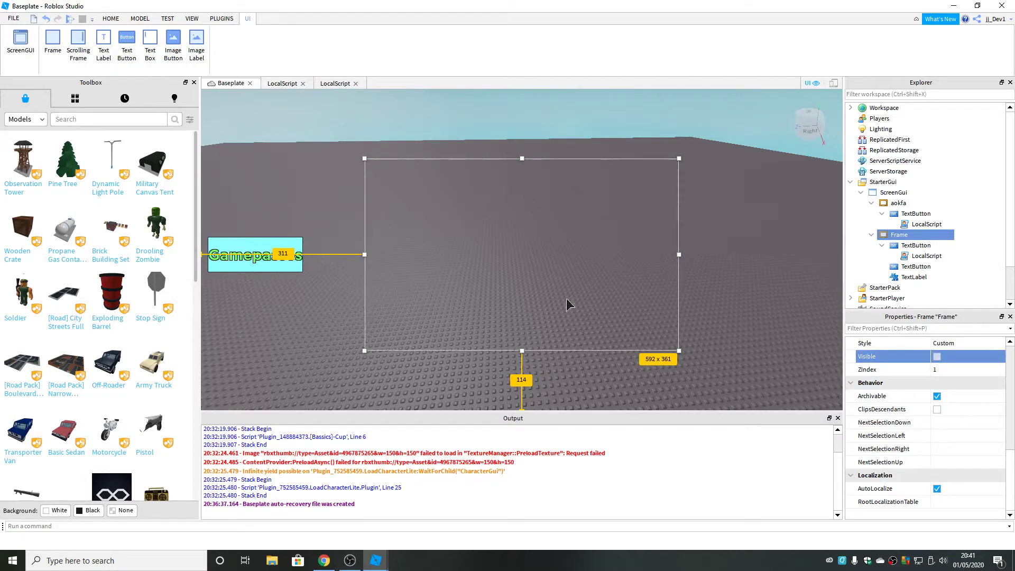
pyautogui.click(755, 255)
# Playtest the place, repeatedly opening the shop frame with the Gamepasses button and closing it with the X, and stop the test
pyautogui.click(168, 18)
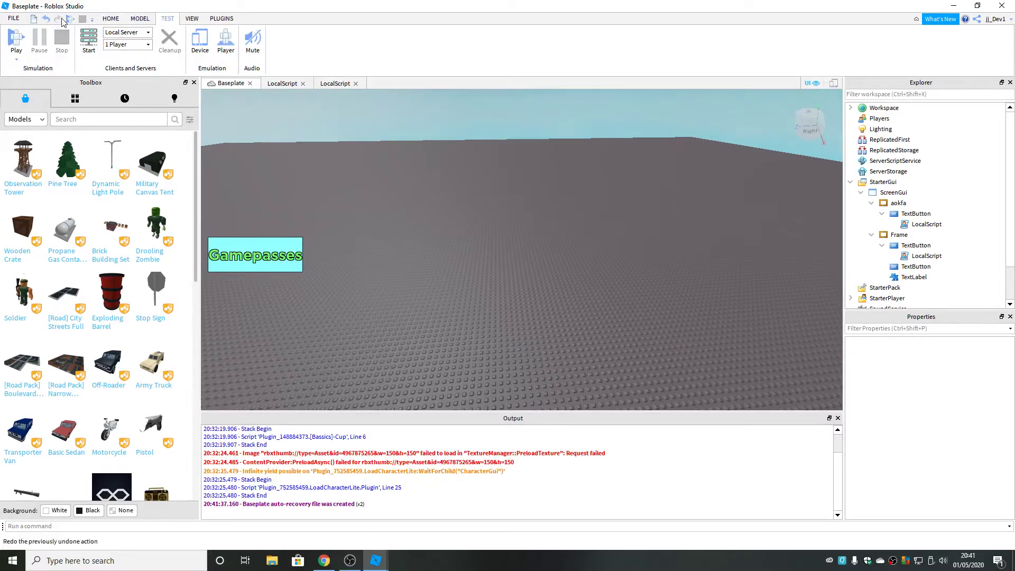
pyautogui.press('F5')
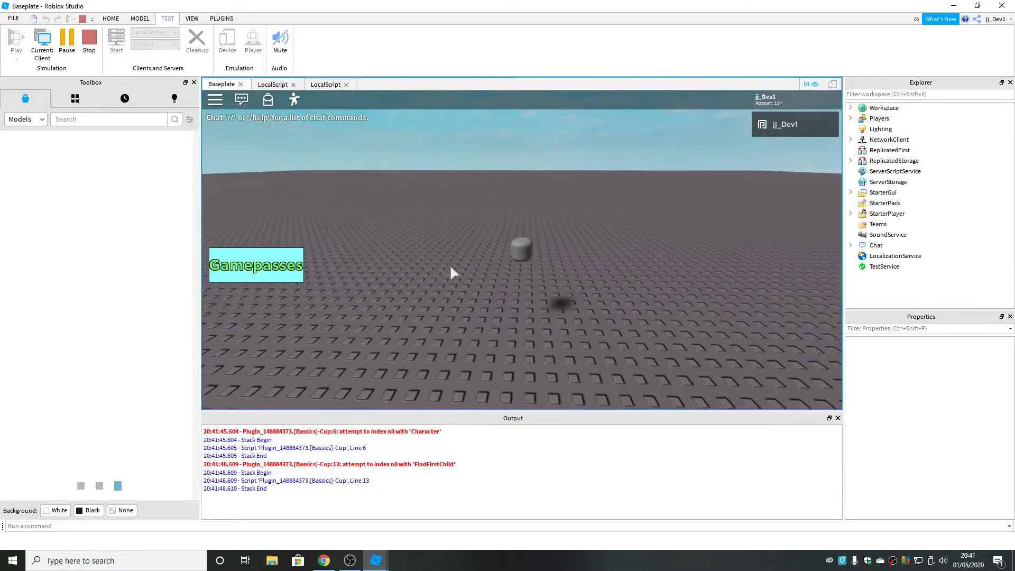
pyautogui.click(255, 269)
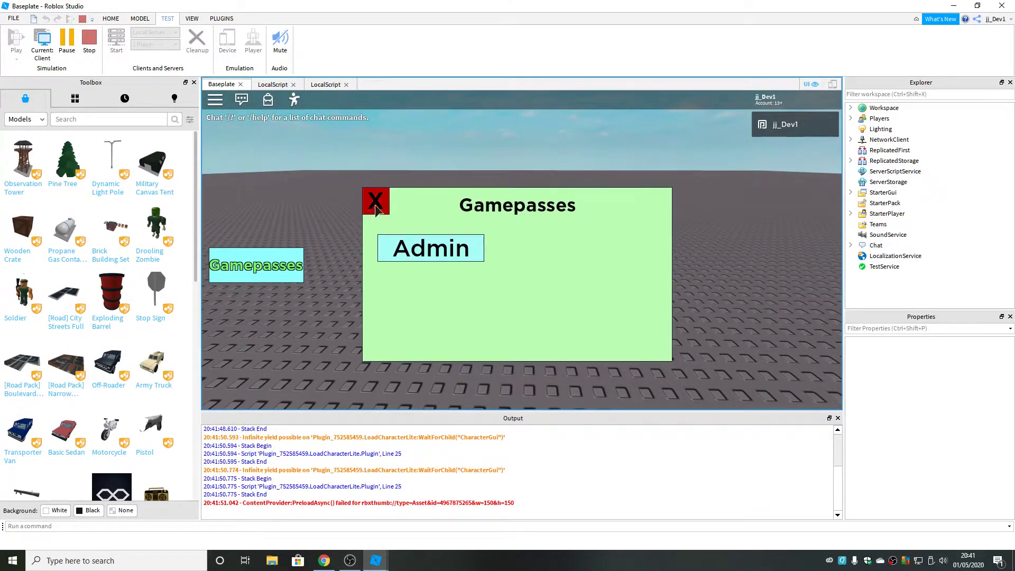
pyautogui.click(376, 211)
pyautogui.click(268, 267)
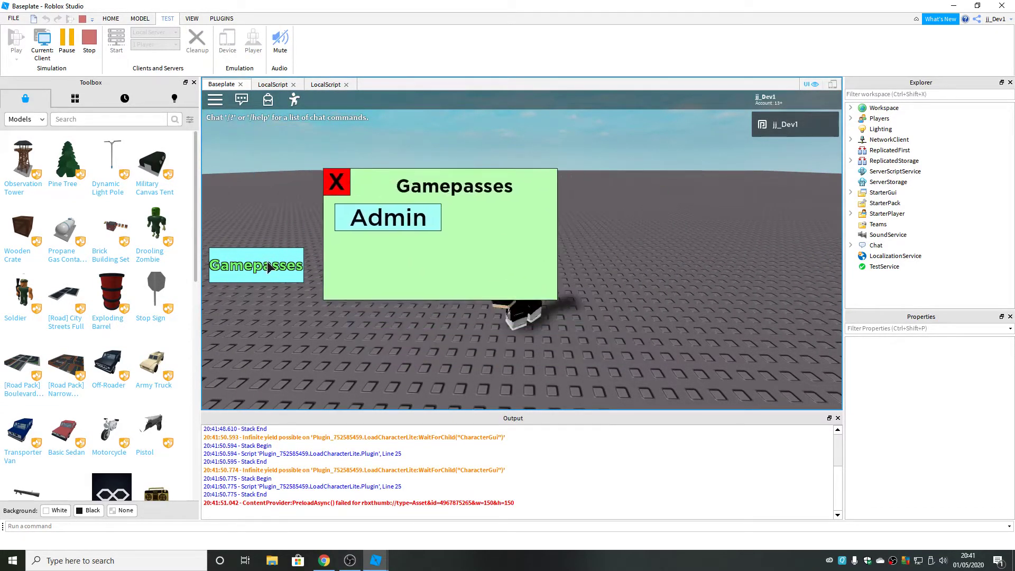
pyautogui.click(366, 196)
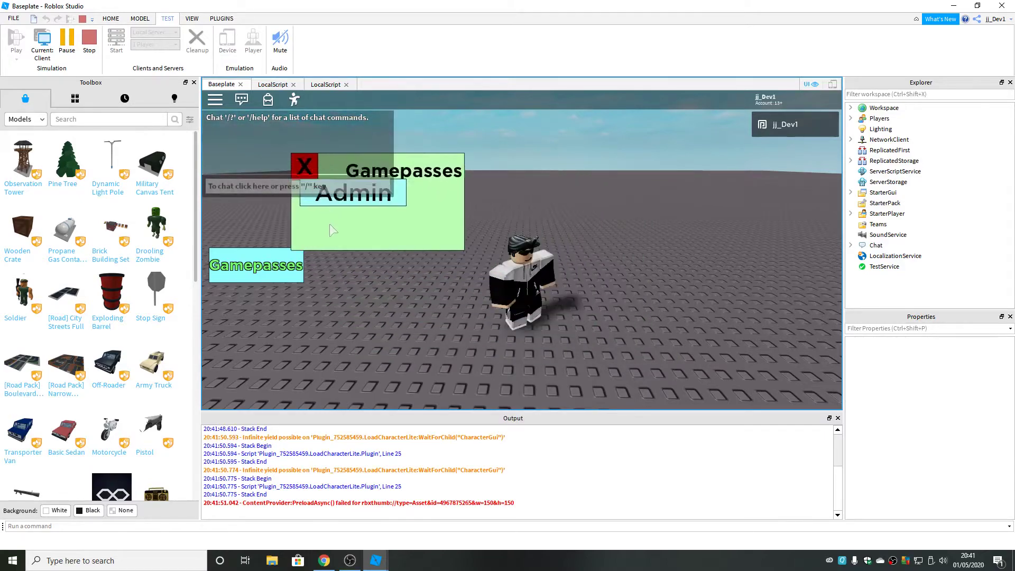
pyautogui.click(255, 264)
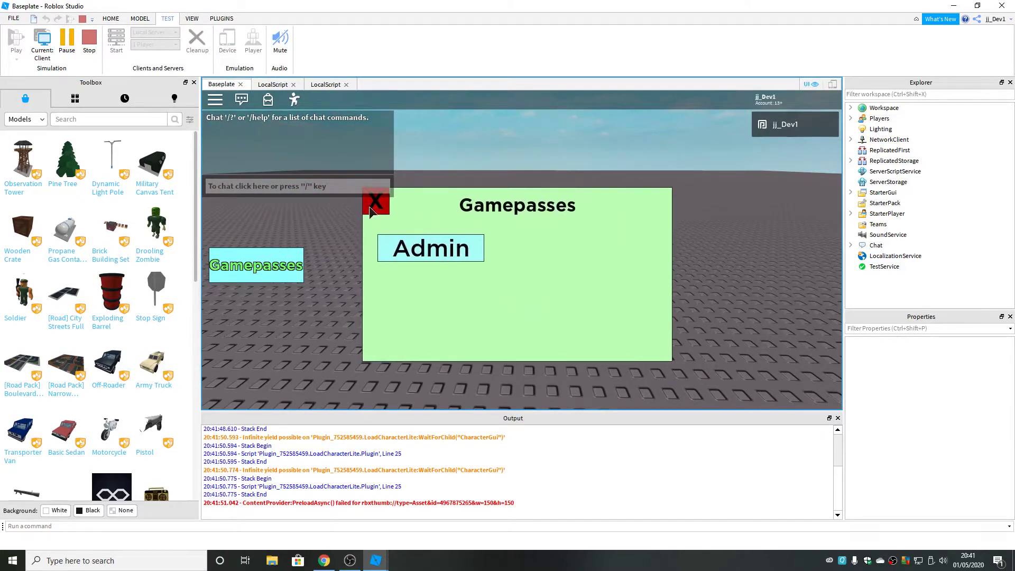
pyautogui.click(372, 208)
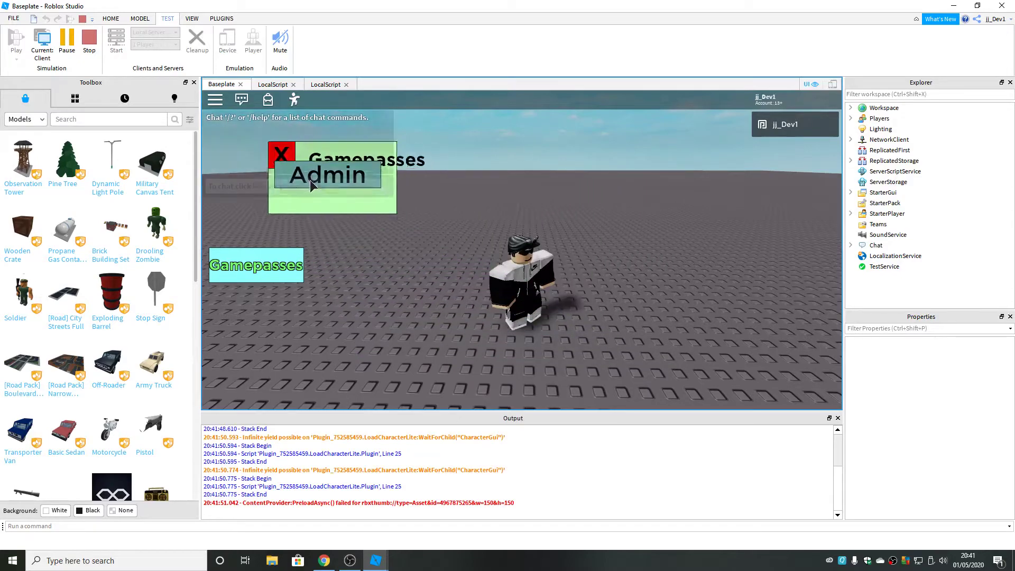
pyautogui.click(285, 267)
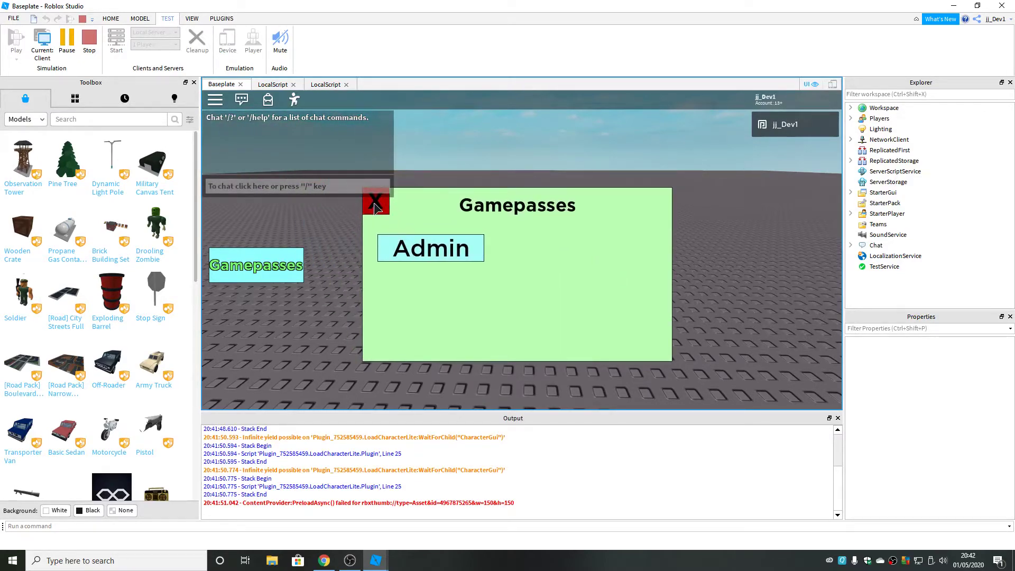
pyautogui.click(376, 207)
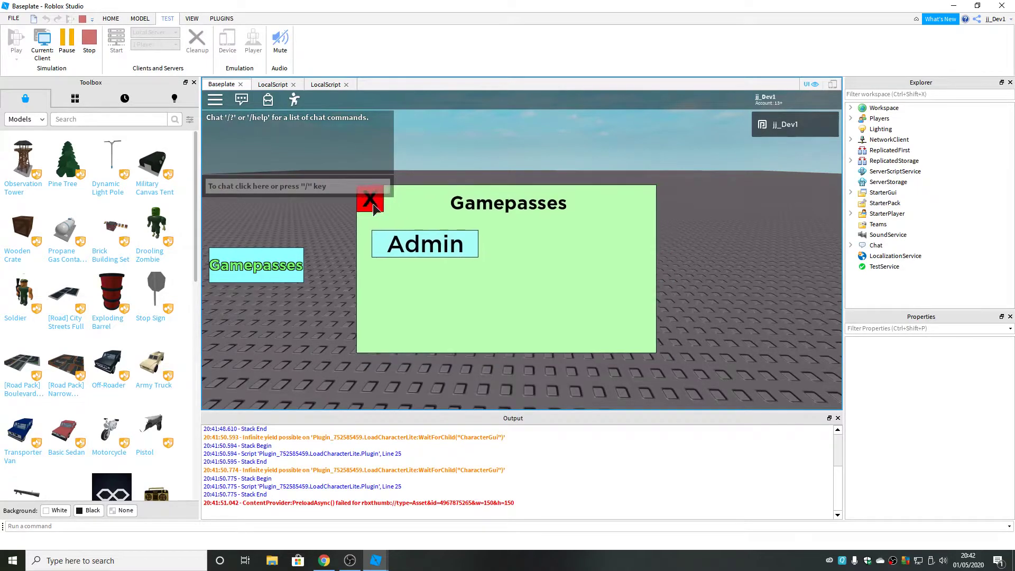
pyautogui.click(279, 268)
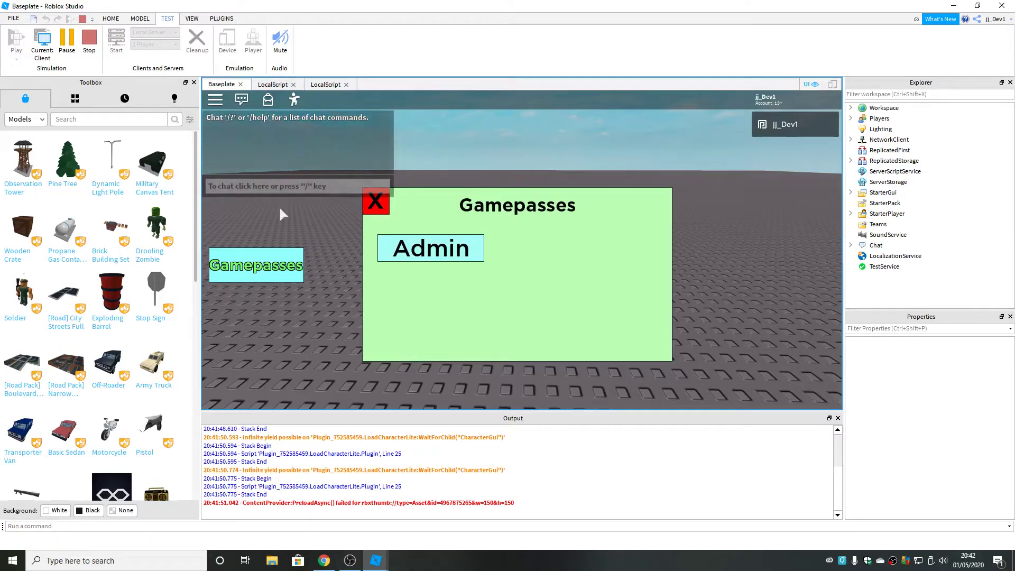
pyautogui.click(90, 42)
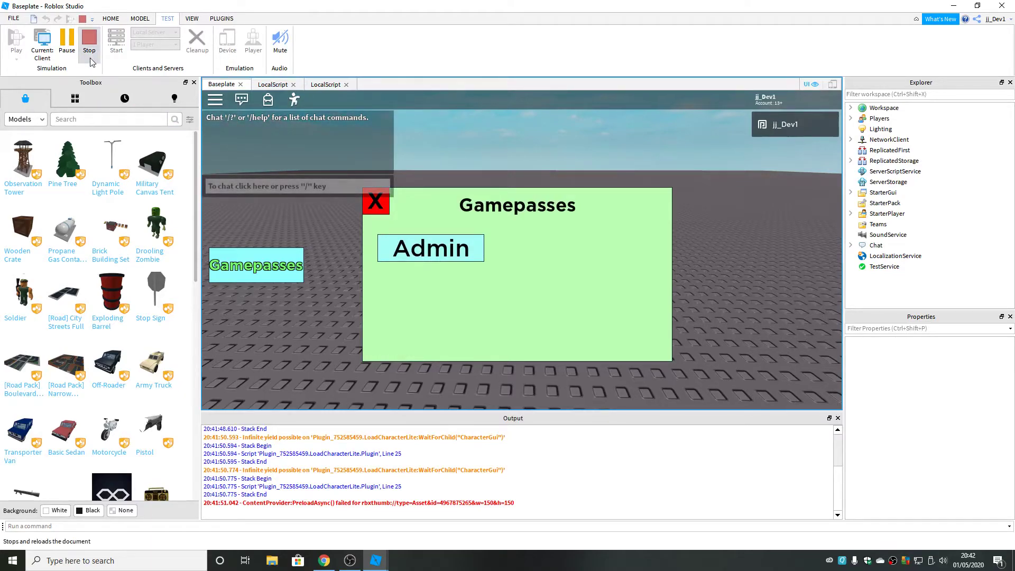
# Turn Visible back on for the large green frame and insert a LocalScript into its Admin button
pyautogui.click(937, 436)
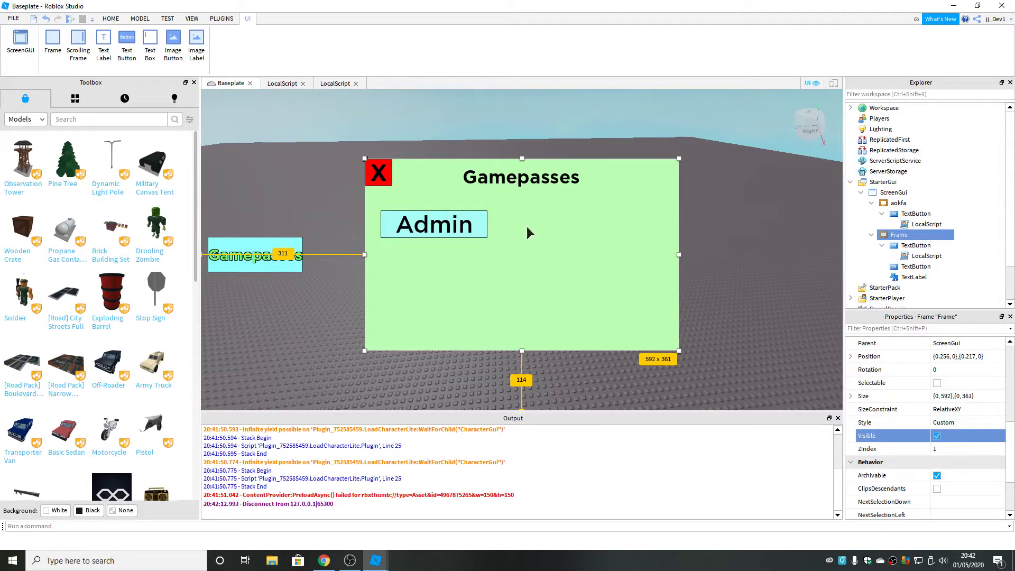
pyautogui.click(454, 225)
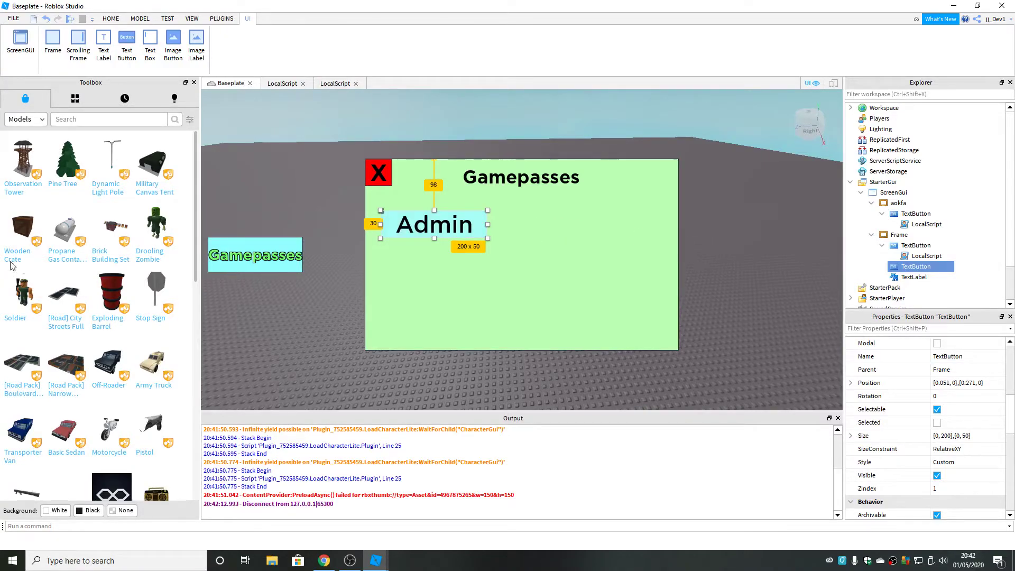
pyautogui.click(938, 267)
pyautogui.write('lo')
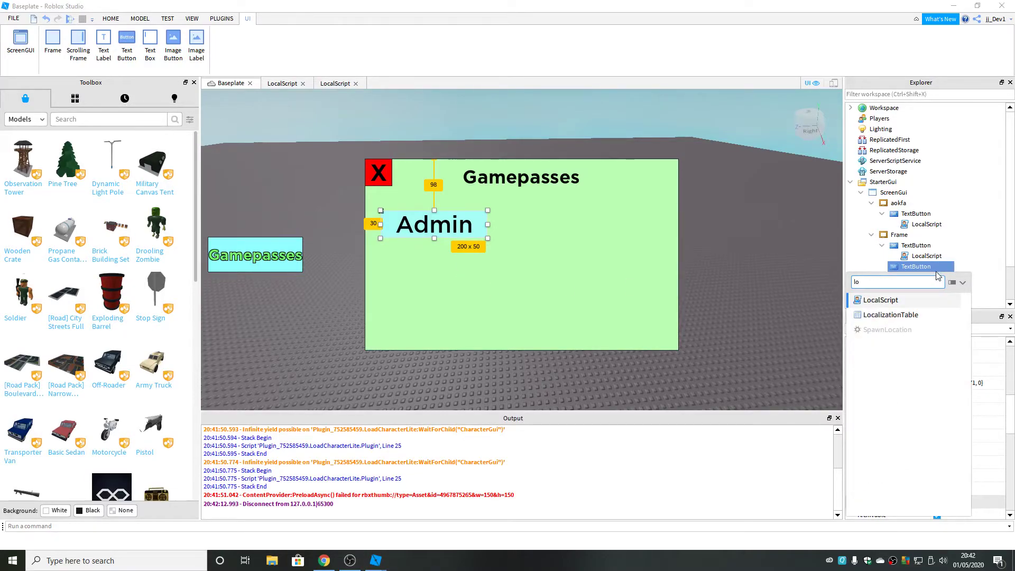
pyautogui.write('ca')
pyautogui.press('Return')
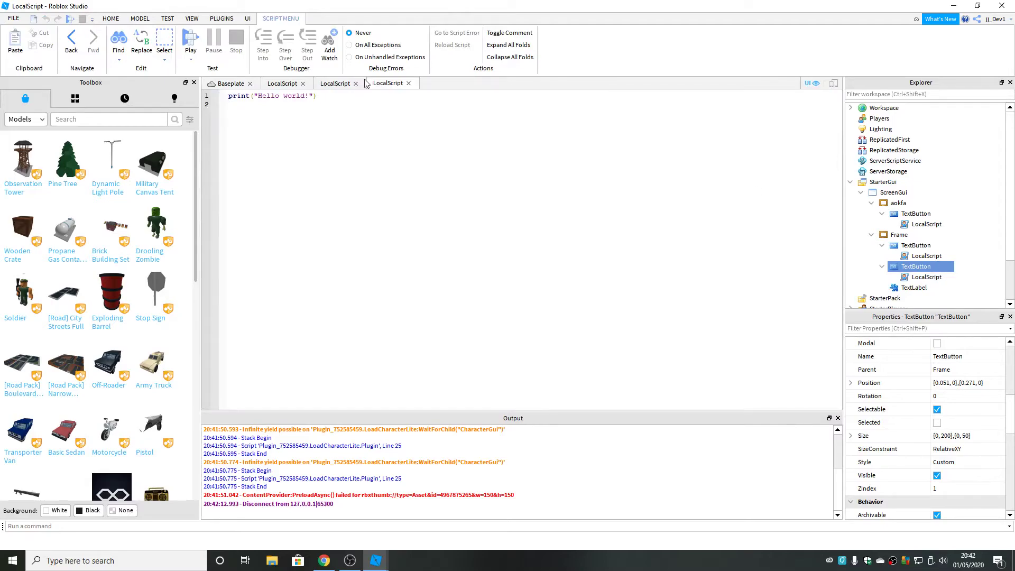
# Replace the default code with a MouseButton1Click handler that calls MarketplaceService PromptPurchase for the local player, with productId defined as 7739948
pyautogui.moveTo(336, 96); pyautogui.dragTo(201, 86)
pyautogui.press('BackSpace')
pyautogui.write('local productId = 7739948 local player = game.Players.LocalPlayer  script.Parent.MouseButton1Click:connect(function() \tgame:GetService("MarketplaceService"):PromptPurchase(player, productId) end)')
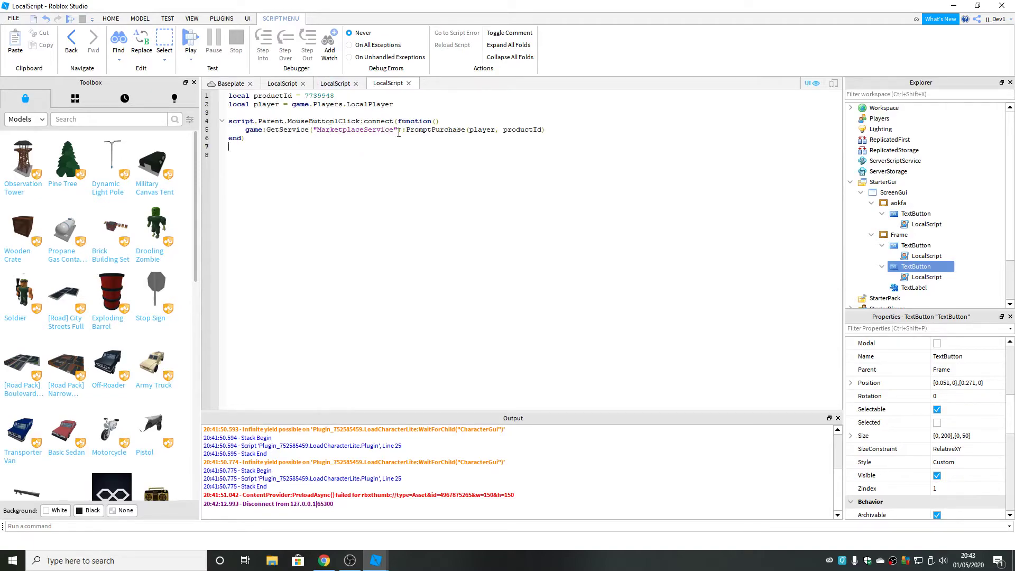
# Clear the productId value, switch to Chrome and copy the ID 9265388 from the Youtube game pass's web address
pyautogui.doubleClick(321, 96)
pyautogui.press('BackSpace')
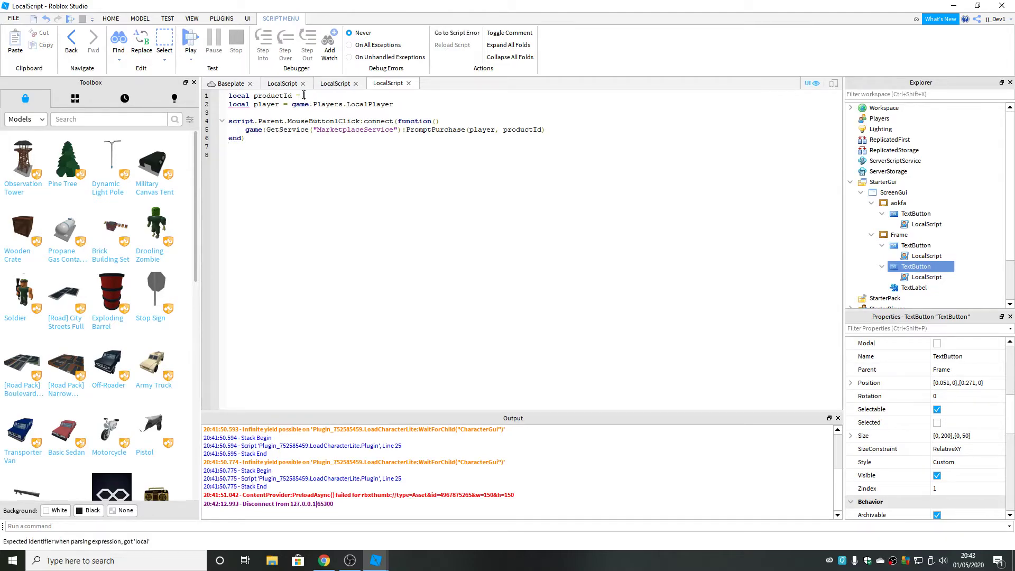
pyautogui.click(324, 561)
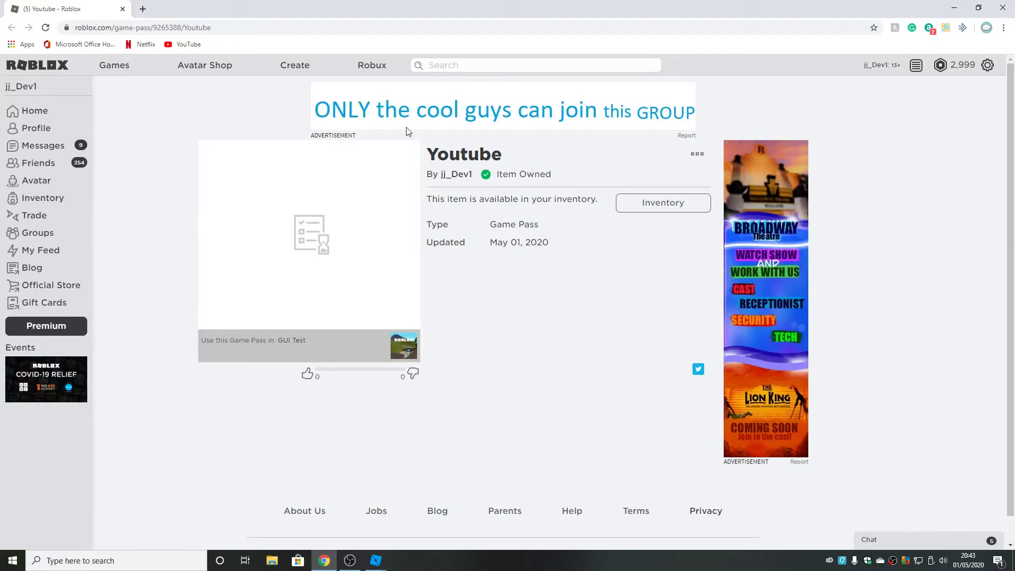
pyautogui.click(178, 32)
pyautogui.click(211, 30)
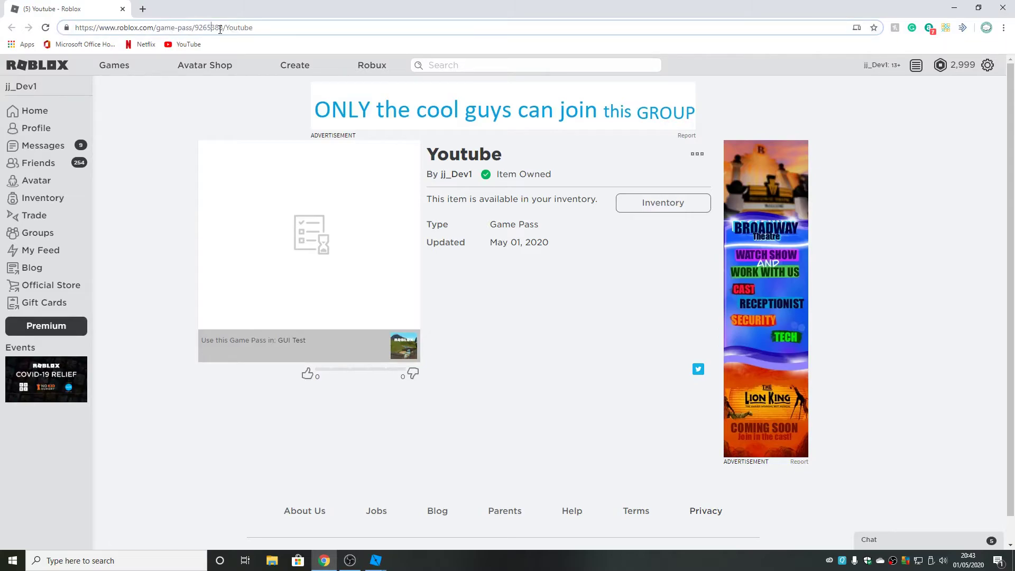
pyautogui.doubleClick(210, 29)
pyautogui.rightClick(214, 27)
pyautogui.click(248, 98)
# Switch back to the Roblox Studio script and paste 9265388 as the productId value
pyautogui.click(375, 560)
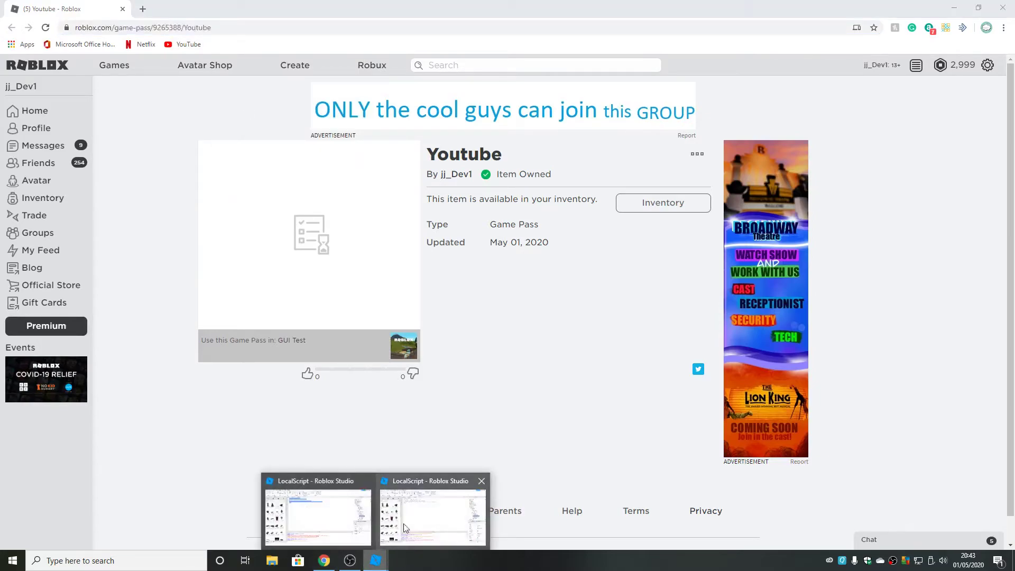
pyautogui.click(397, 537)
pyautogui.hotkey('ctrl', 'v')
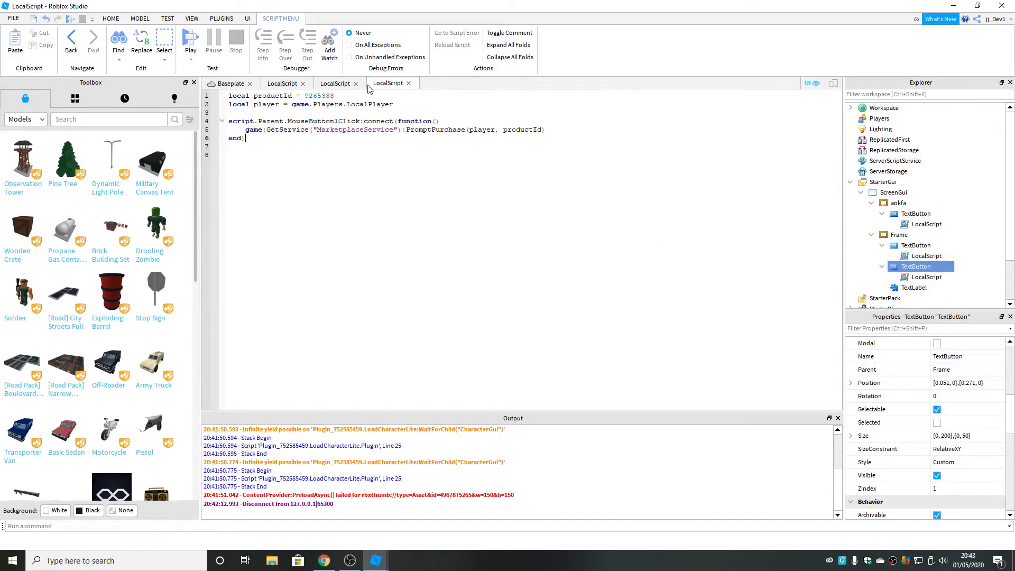
# Return to the Baseplate view, rescale the X close button with the Rescale GUI plugin and preview it on the emulated iPhone 5
pyautogui.click(233, 84)
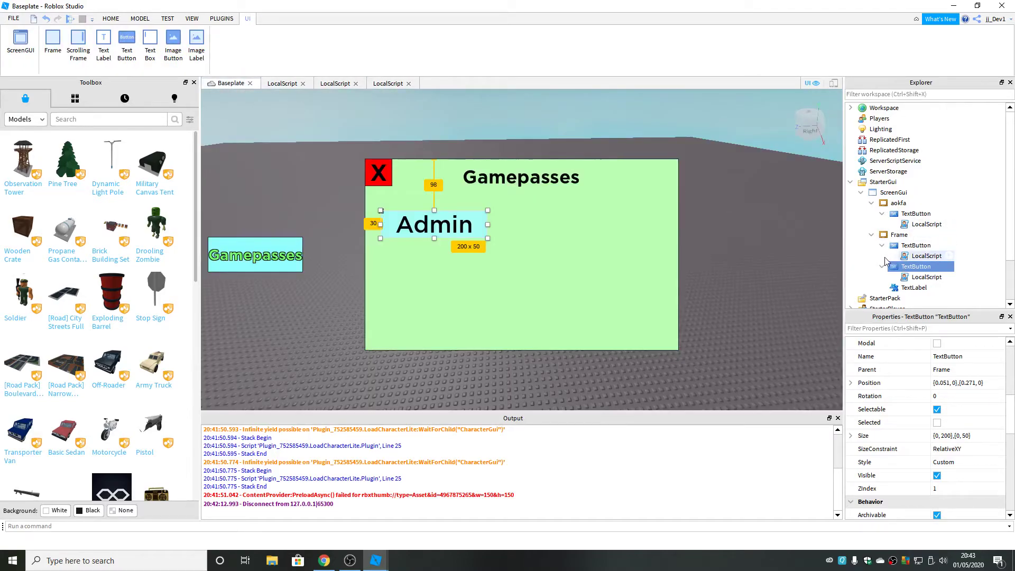
pyautogui.click(544, 179)
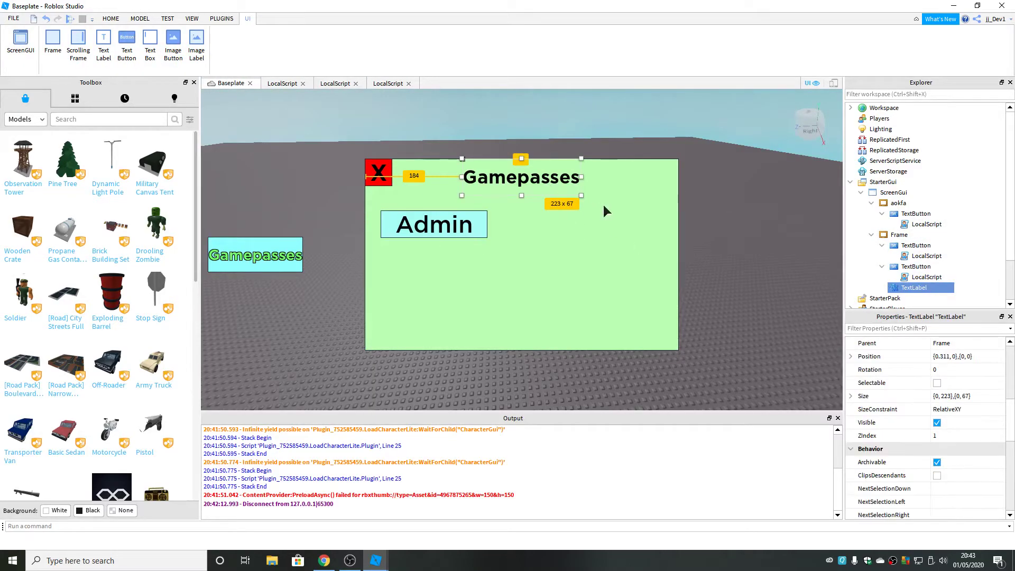
pyautogui.click(385, 167)
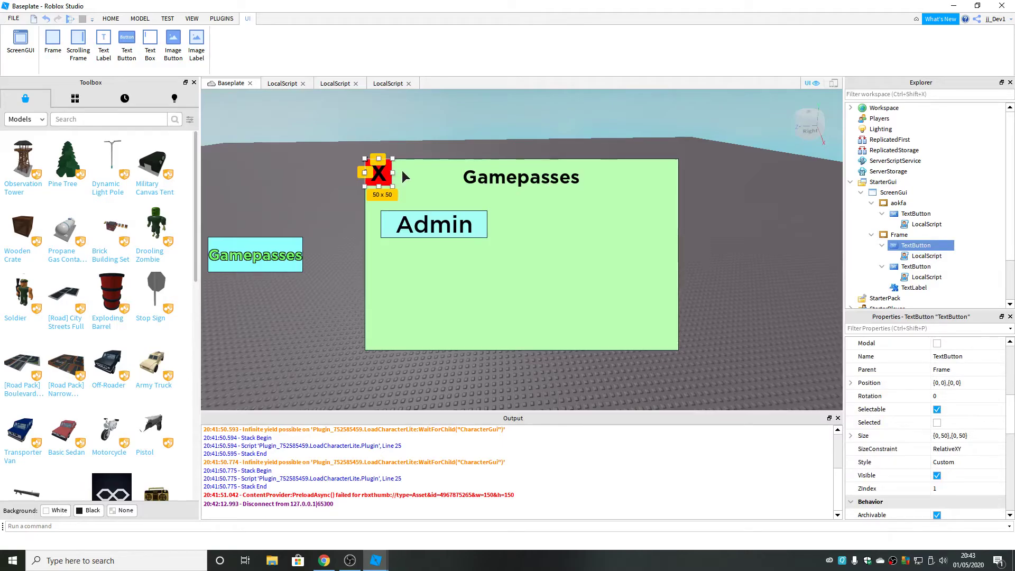
pyautogui.click(229, 17)
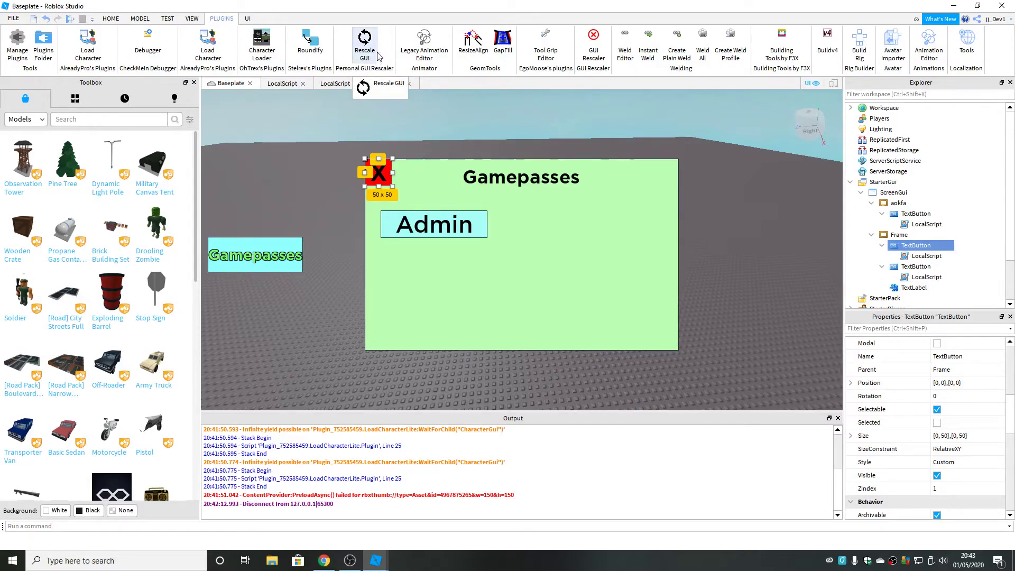
pyautogui.moveTo(902, 248)
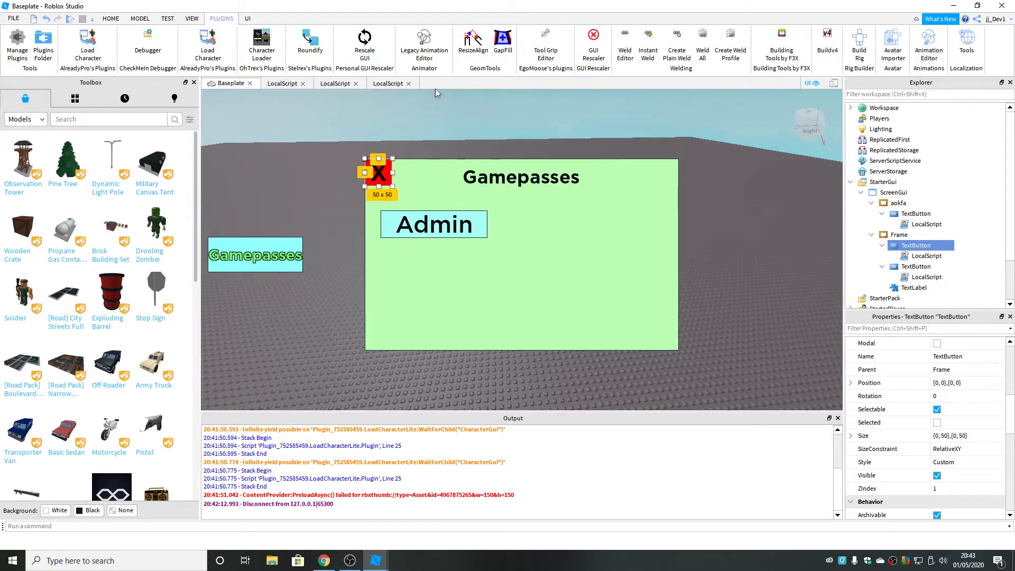
pyautogui.click(369, 46)
pyautogui.click(833, 83)
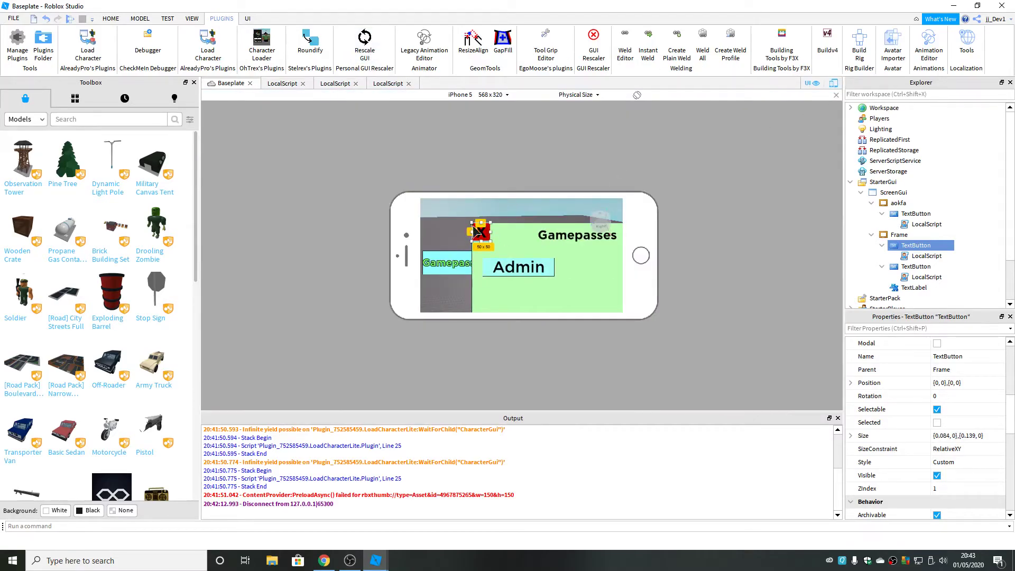
pyautogui.click(834, 83)
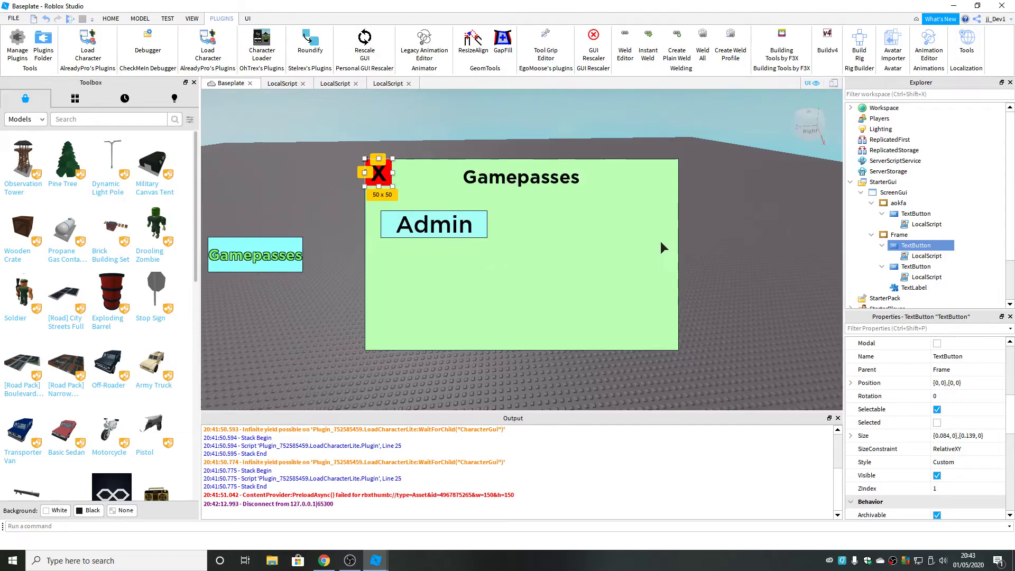
# Rescale the large green frame and the Gamepasses open button with the Rescale GUI plugin
pyautogui.click(899, 234)
pyautogui.click(233, 20)
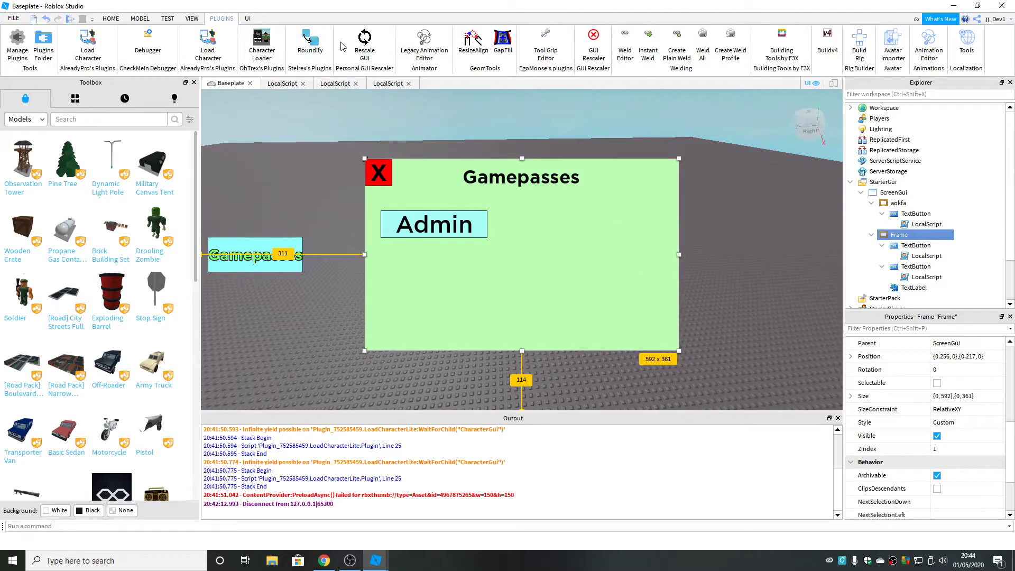
pyautogui.click(365, 43)
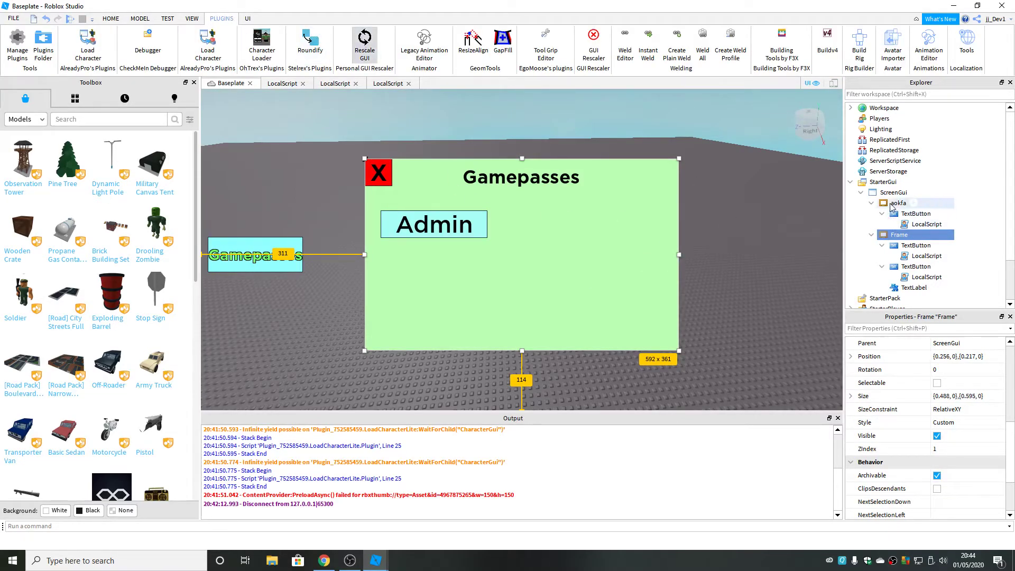
pyautogui.click(899, 213)
pyautogui.click(229, 20)
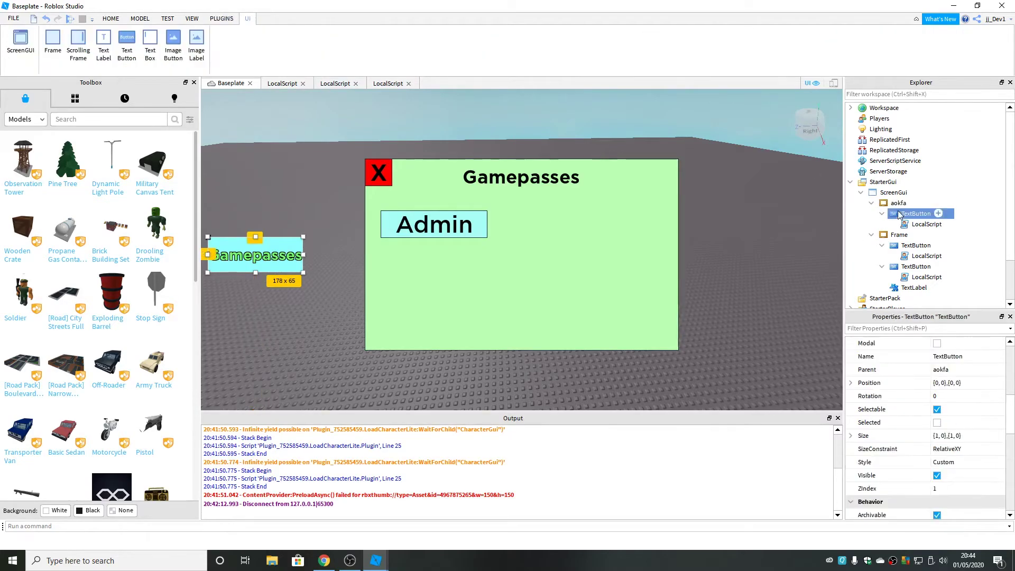
pyautogui.click(355, 44)
# Rescale the Admin button and the frame's Gamepasses title label with the Rescale GUI plugin
pyautogui.click(898, 266)
pyautogui.click(233, 20)
pyautogui.click(365, 42)
pyautogui.click(915, 287)
pyautogui.click(221, 18)
pyautogui.click(365, 43)
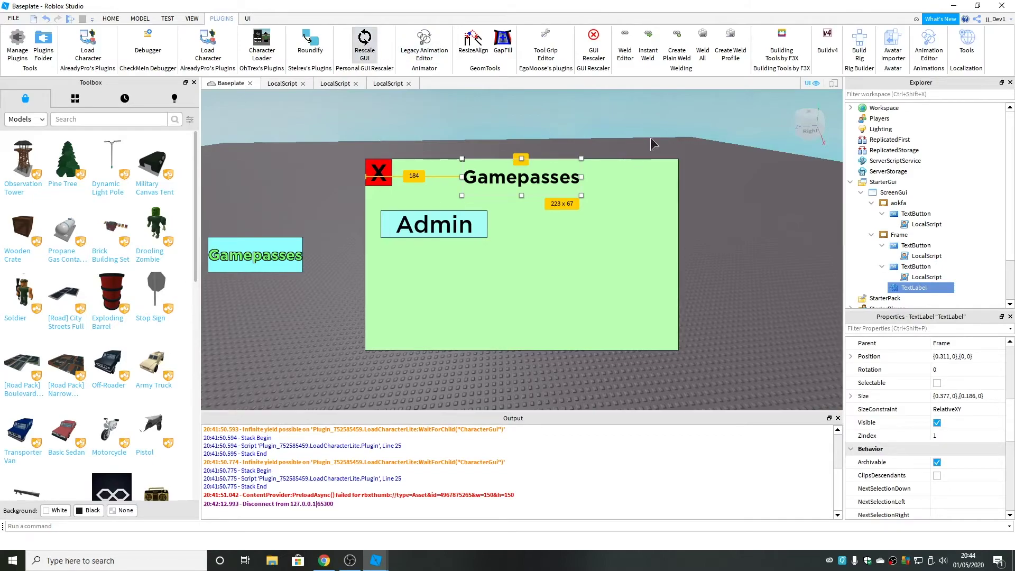
# Deselect everything, check the shop GUI on the emulated iPhone 5 and return to the normal view
pyautogui.click(654, 145)
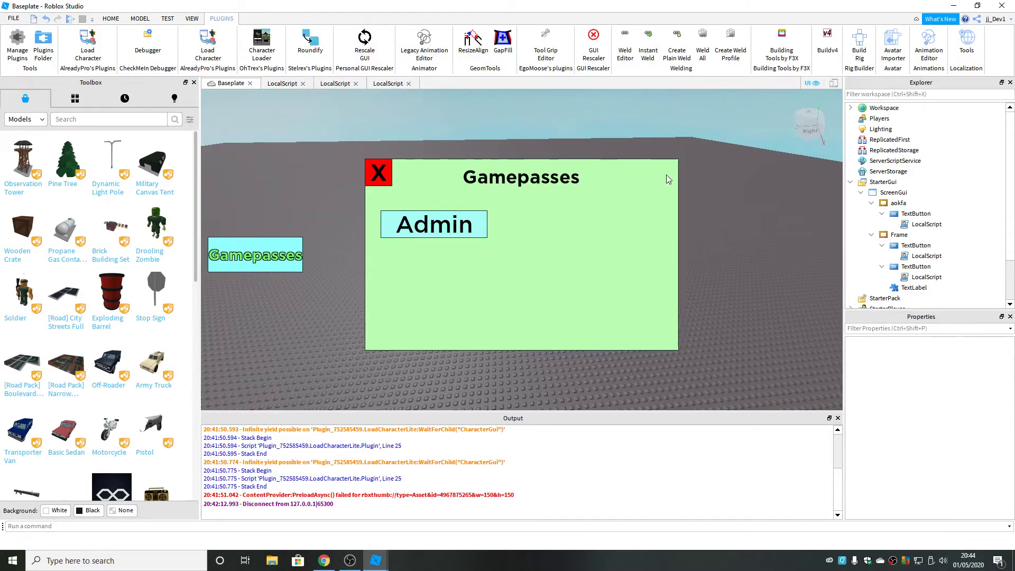
pyautogui.click(834, 85)
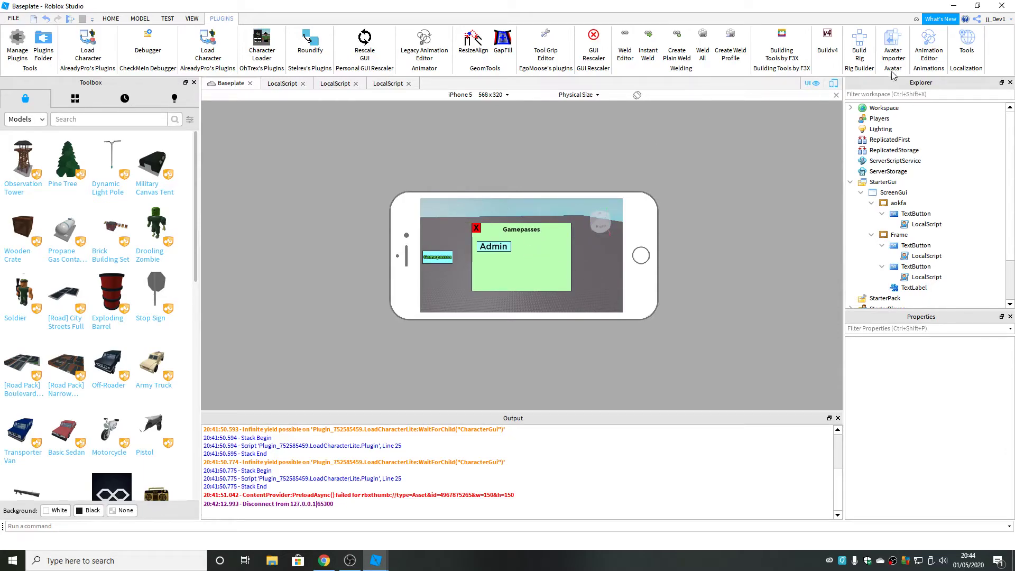
pyautogui.click(835, 85)
pyautogui.click(834, 85)
pyautogui.click(835, 85)
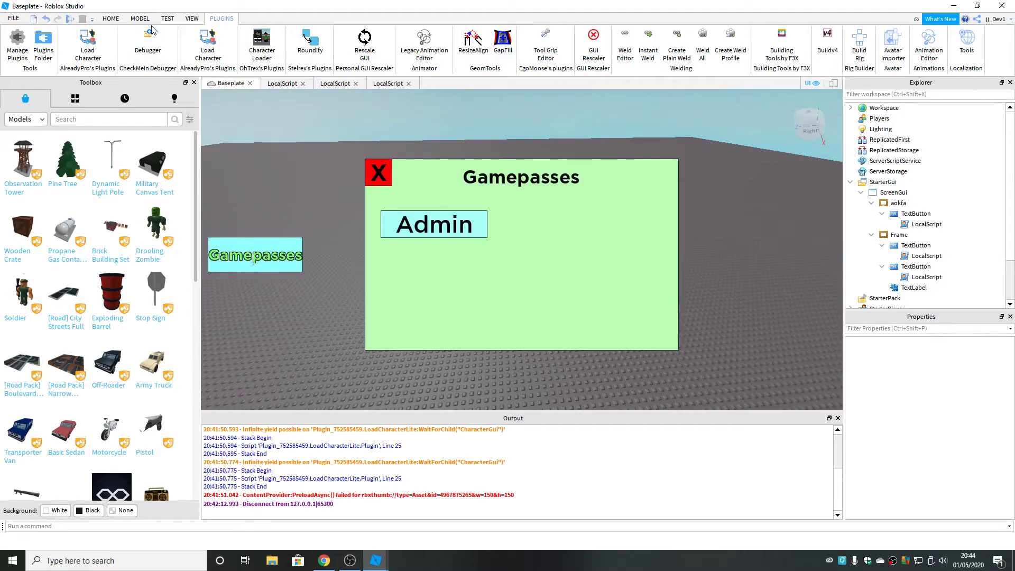
# Playtest the place, closing the shop frame with the X and reopening it with the Gamepasses button several times
pyautogui.click(167, 18)
pyautogui.click(17, 41)
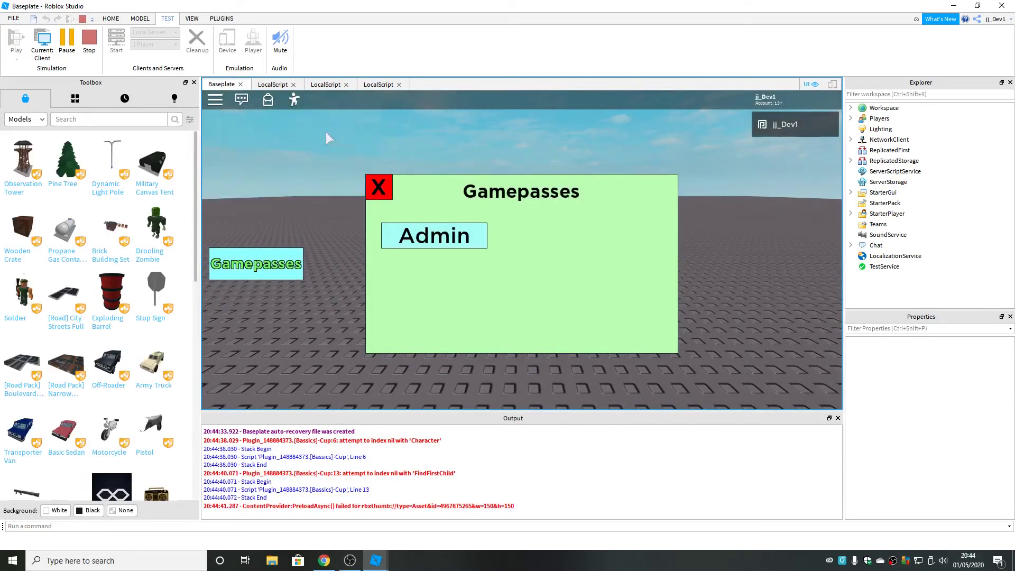
pyautogui.click(377, 186)
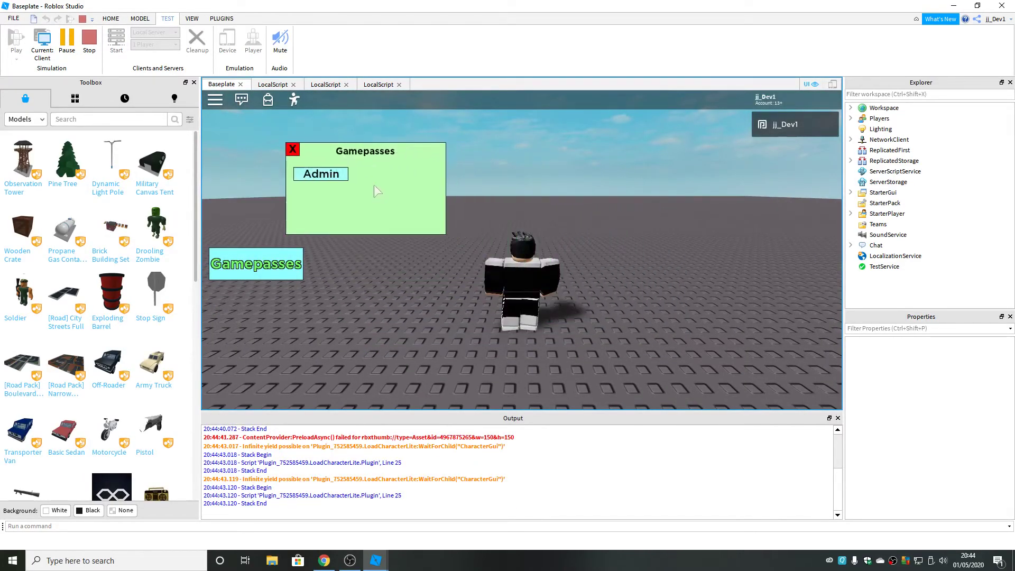
pyautogui.click(279, 259)
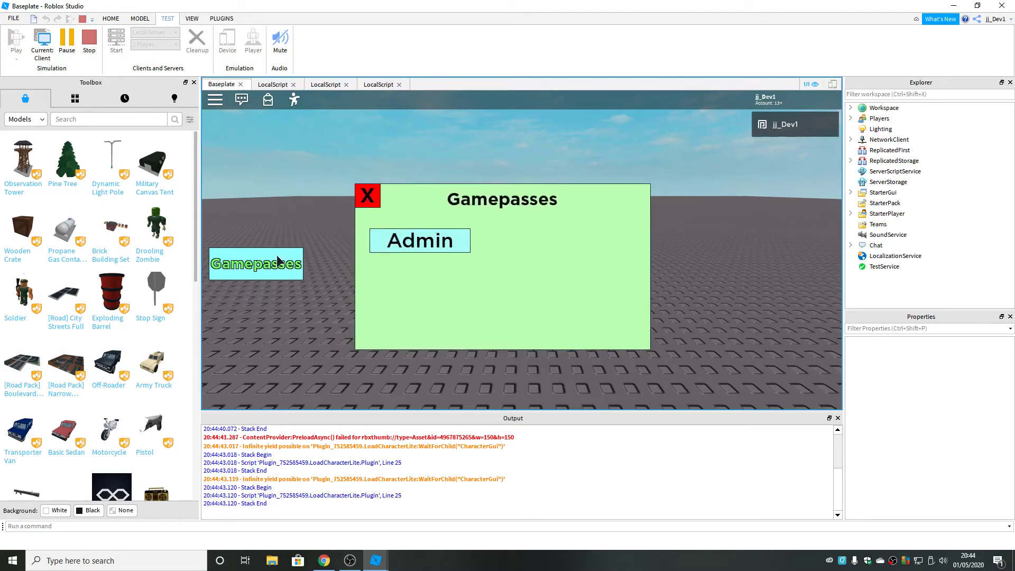
pyautogui.click(374, 201)
pyautogui.click(283, 263)
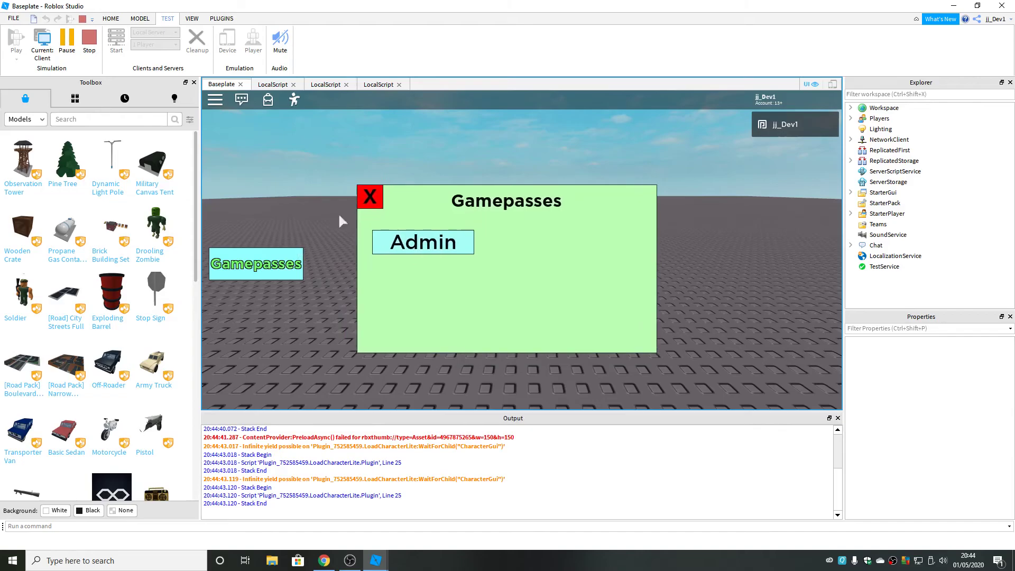
pyautogui.click(373, 200)
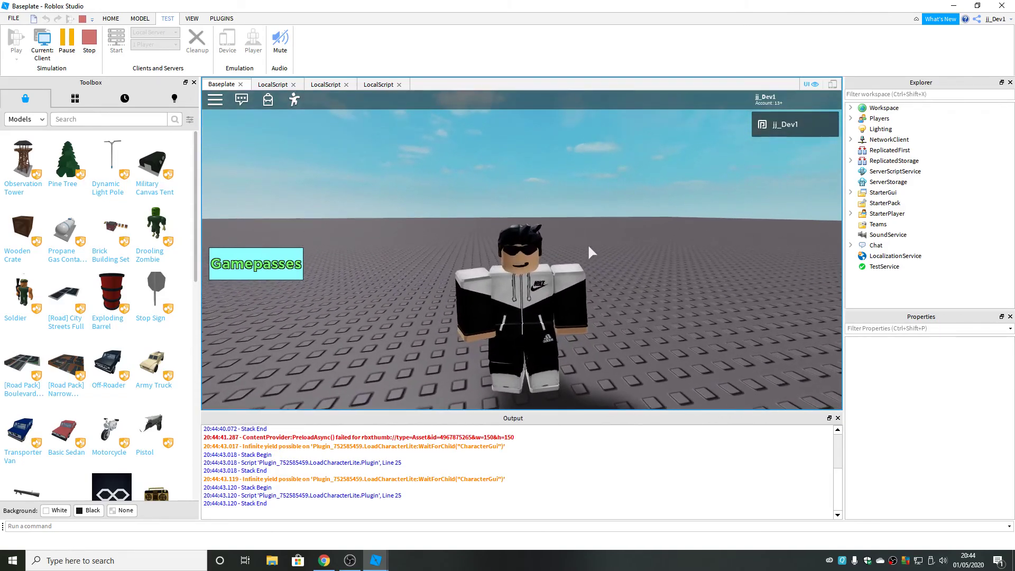
pyautogui.press('s')
pyautogui.press('s')
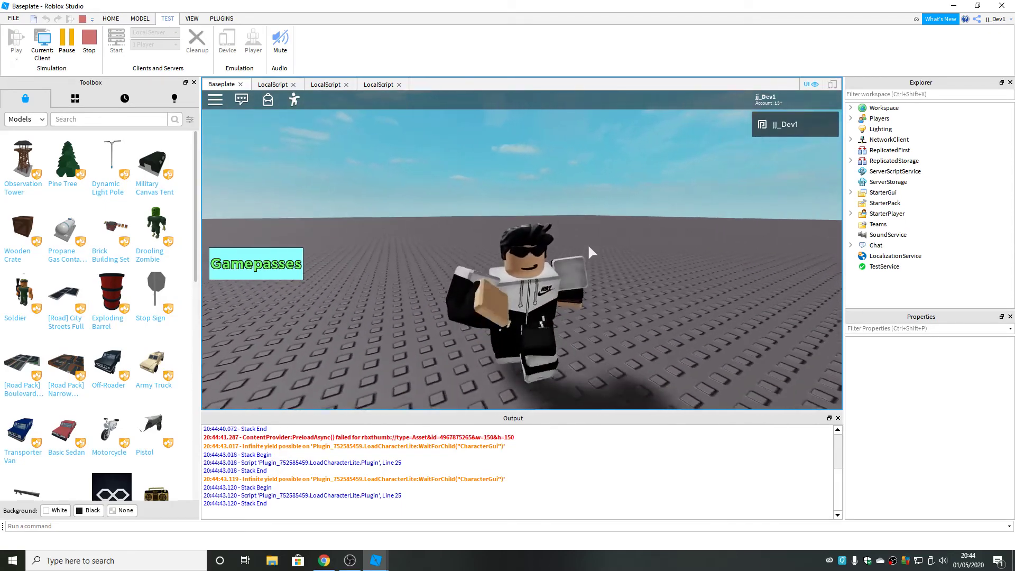
pyautogui.press('s')
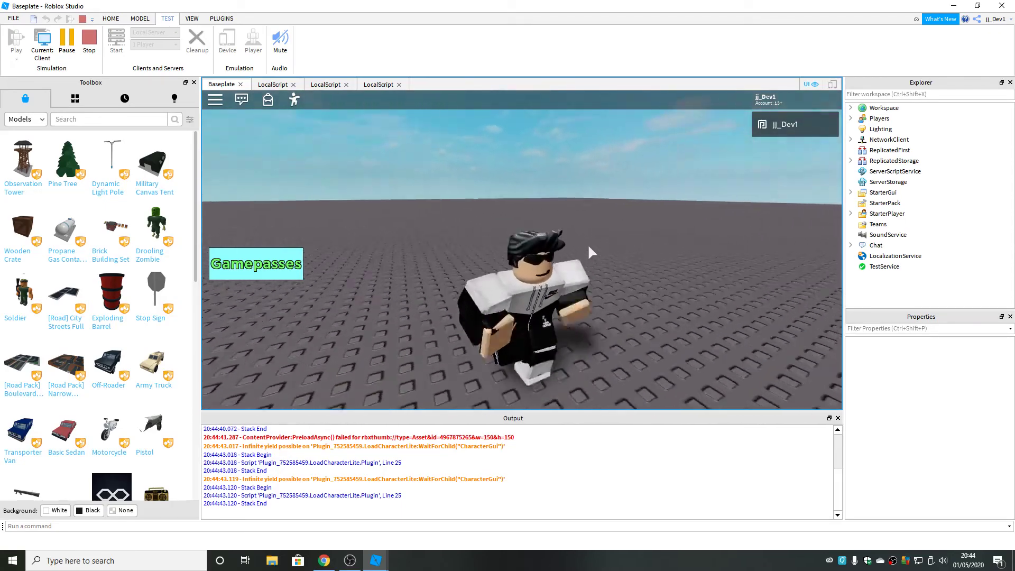
pyautogui.press('s')
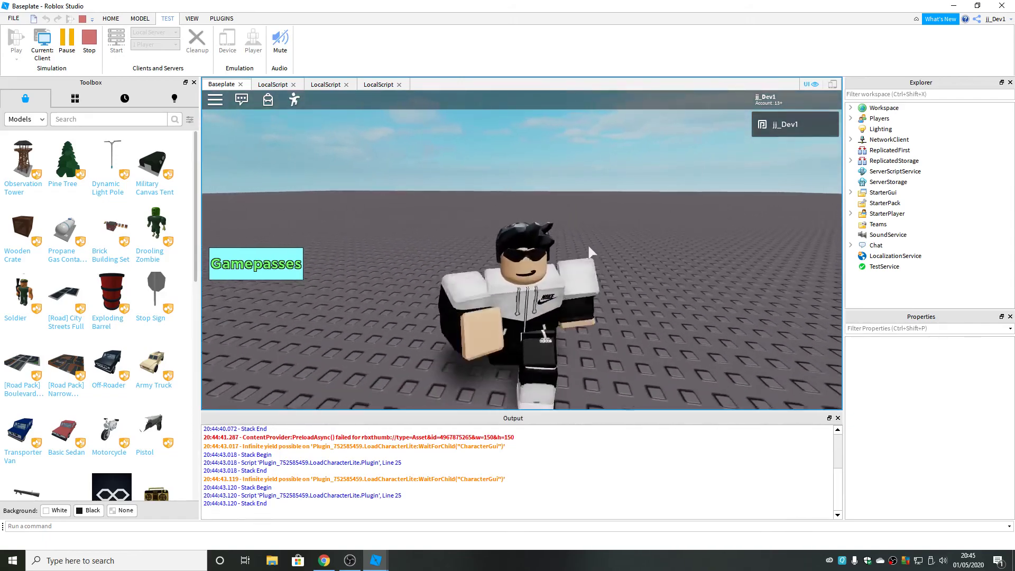